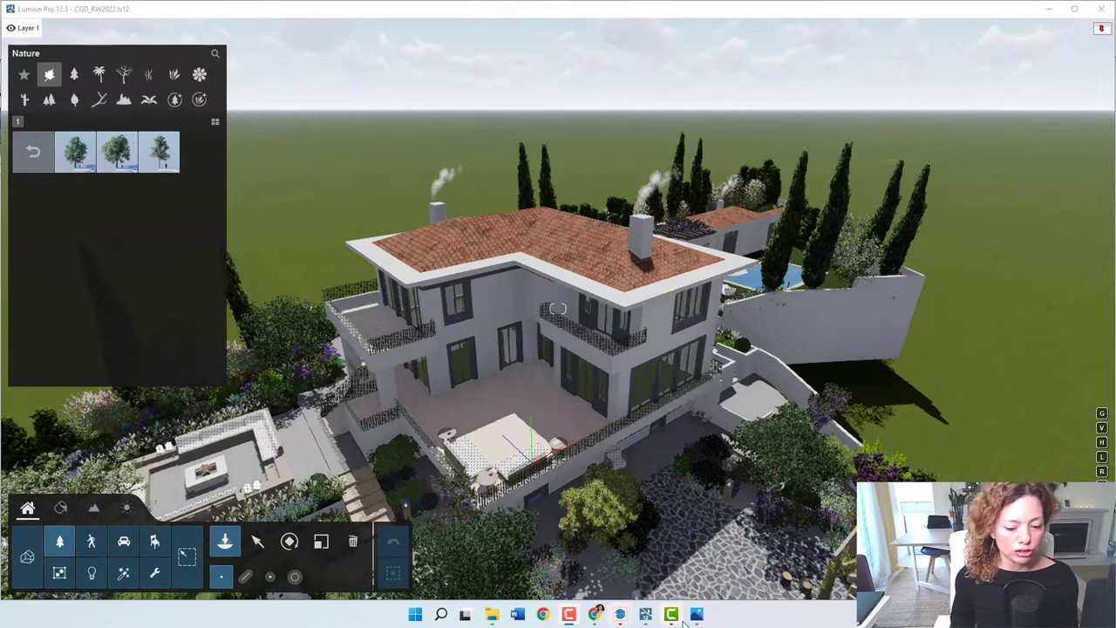
Step: Open the rendered terrace photos from the image folder and compare the two 040522 views of the roof edges
mouse_move(695, 616)
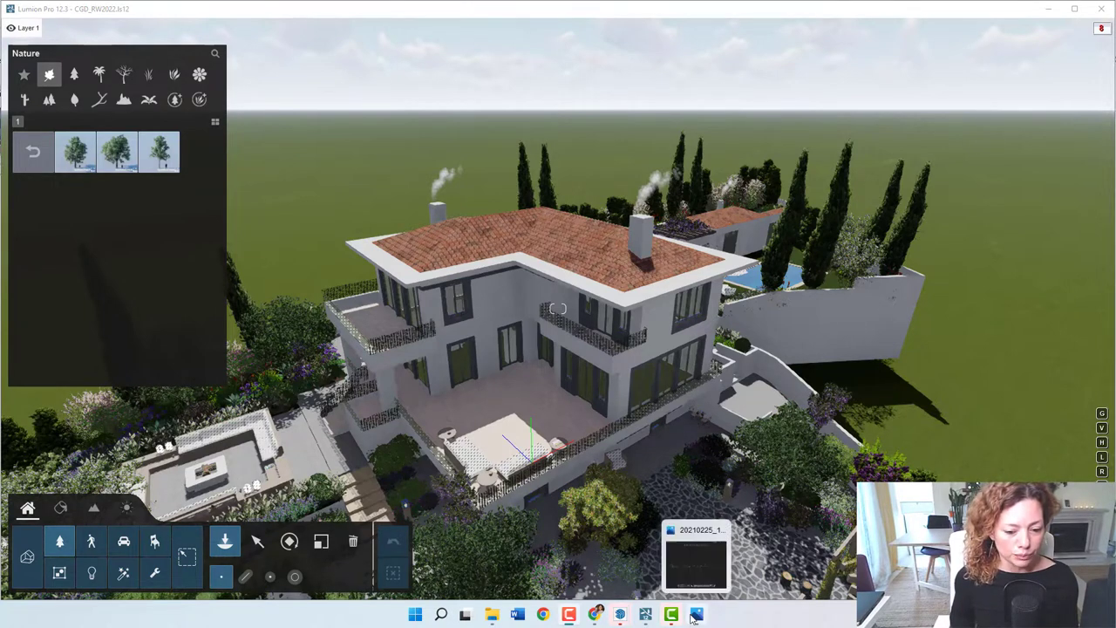
left_click(492, 613)
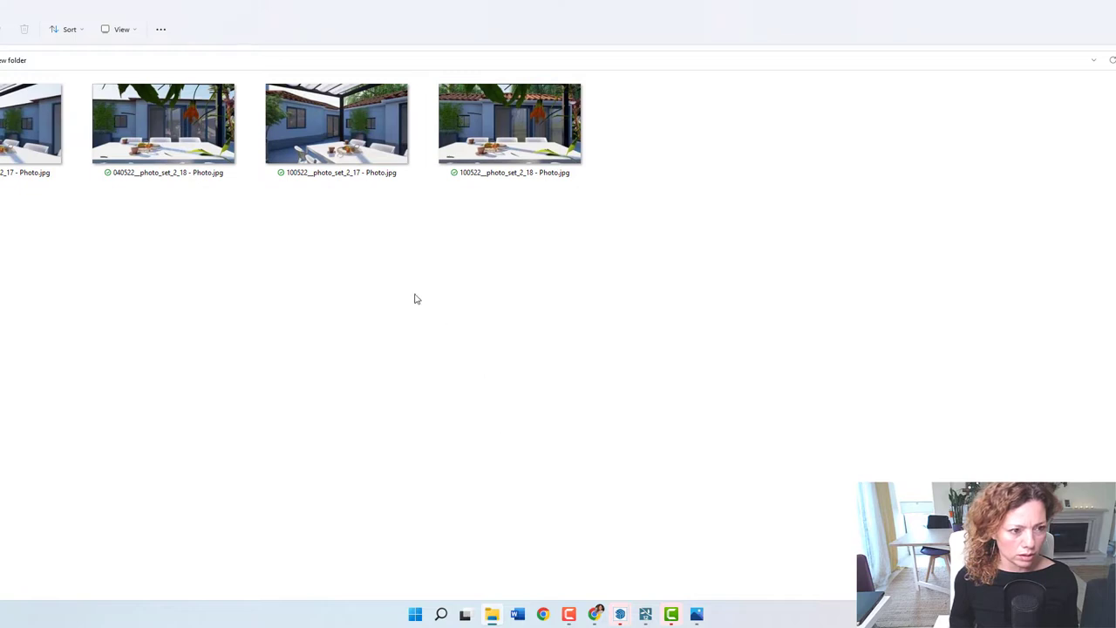
left_click(40, 150)
key("Return")
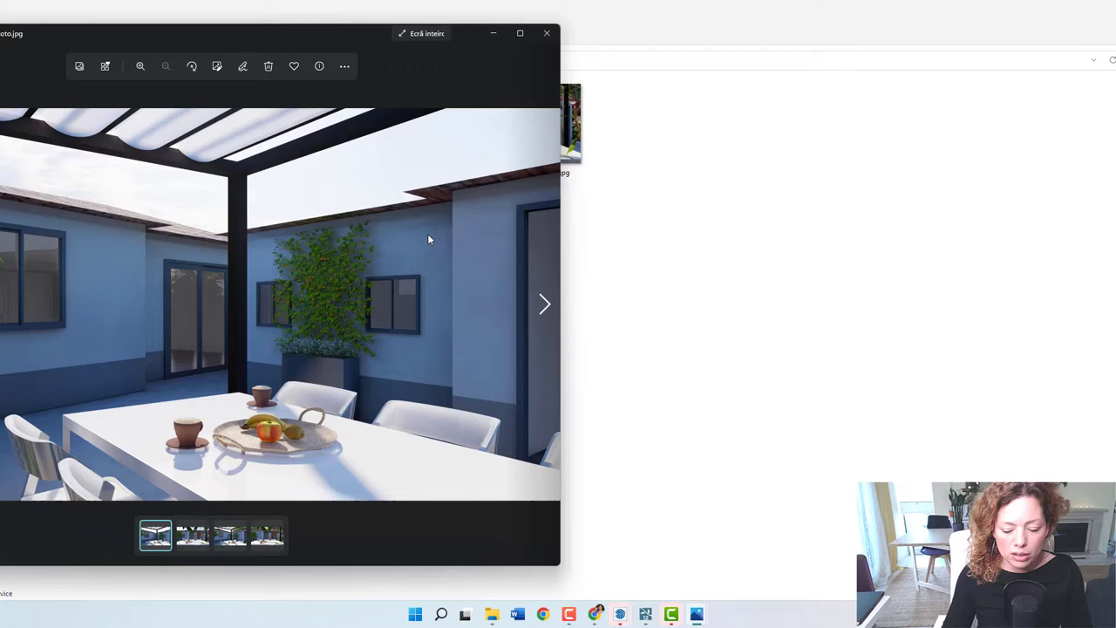
key("Right")
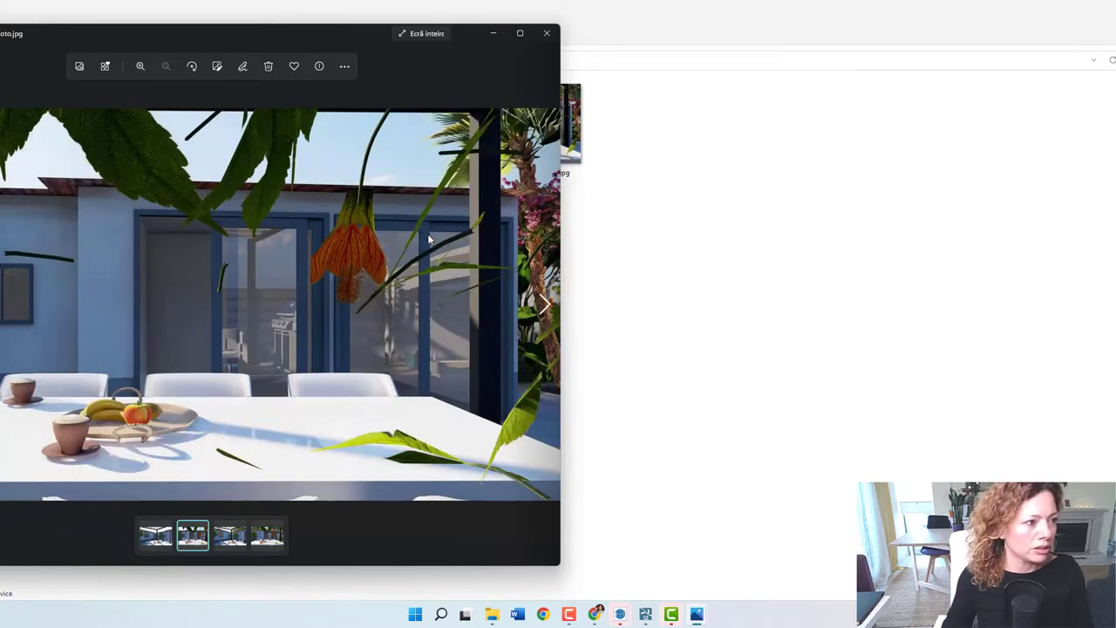
left_click_drag(299, 30, 671, 41)
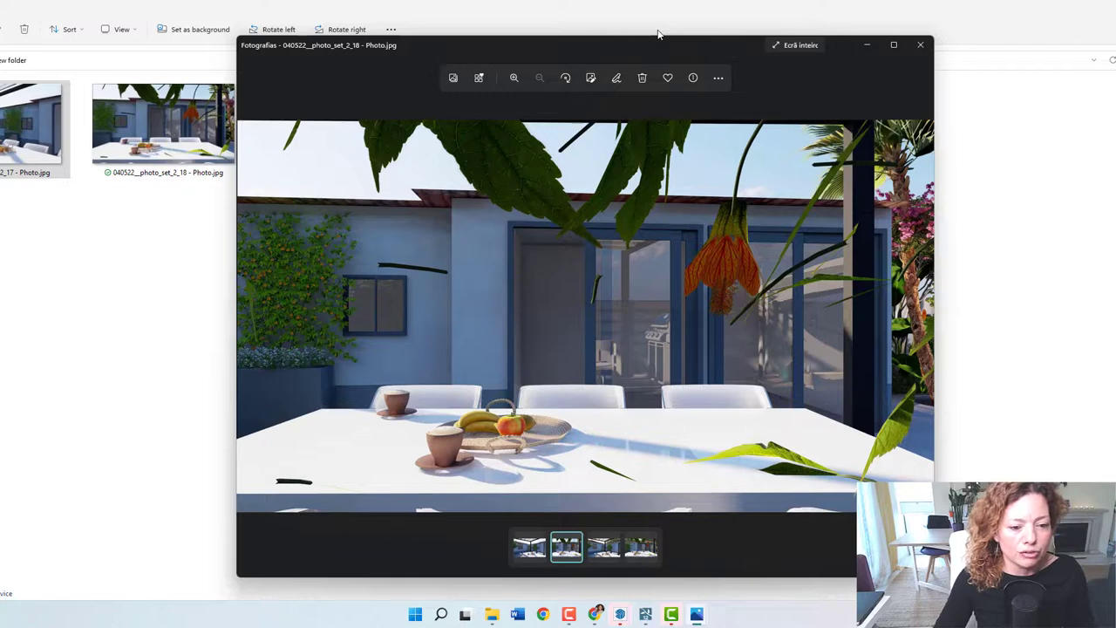
key("Left")
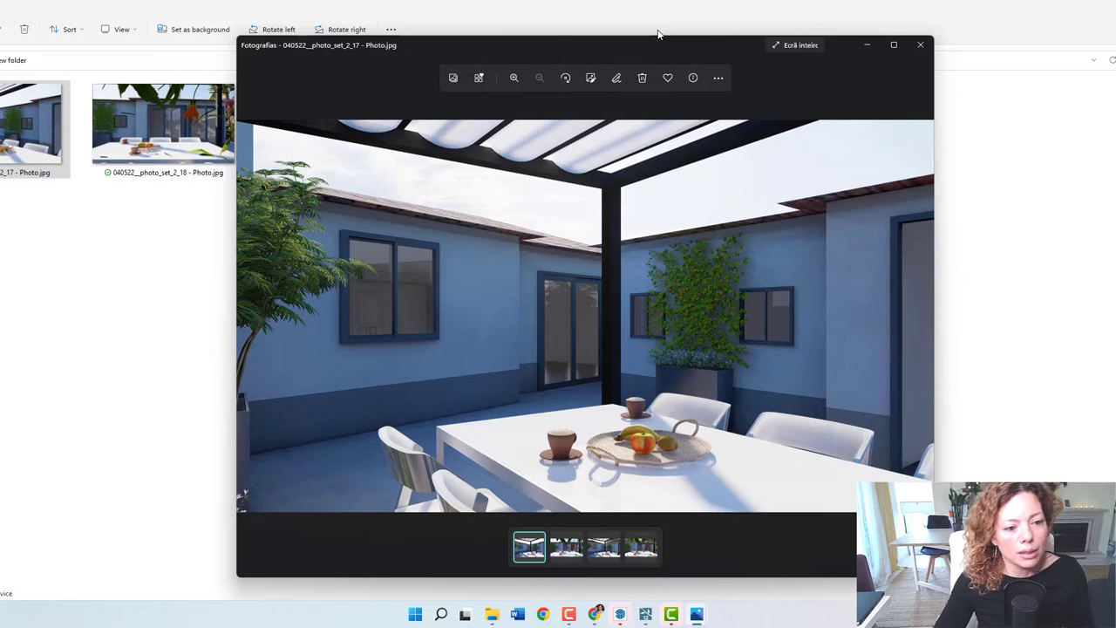
key("Right")
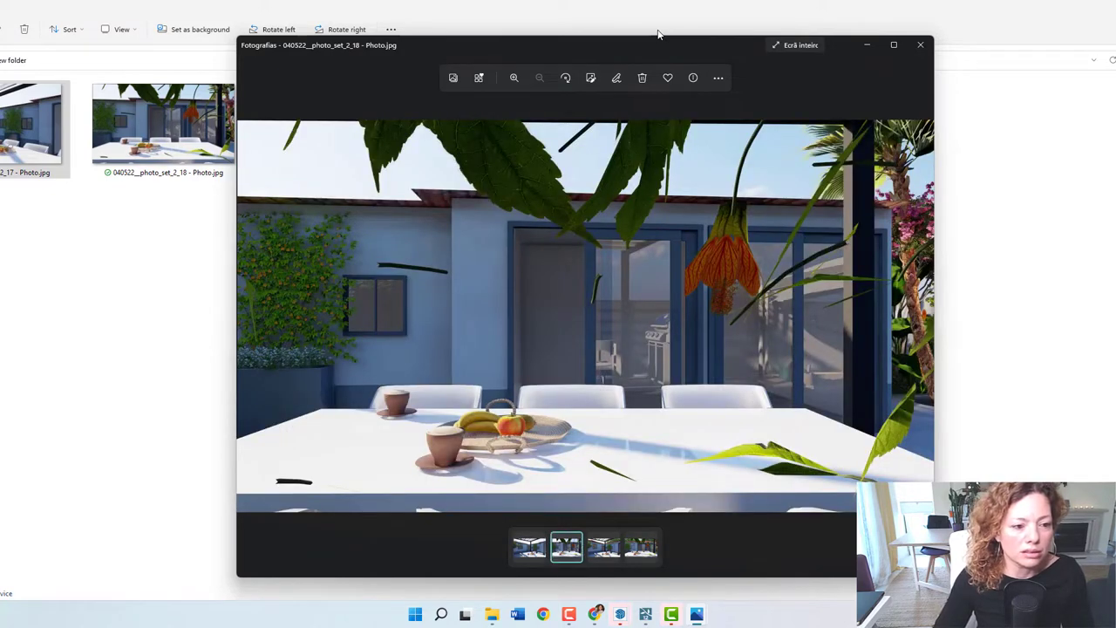
key("Left")
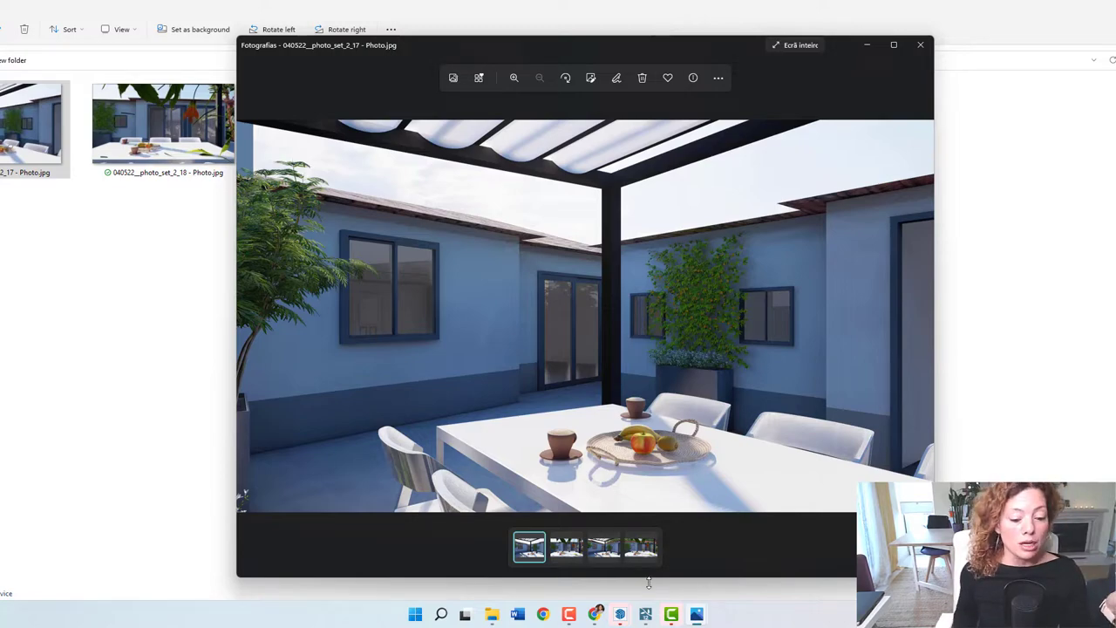
Step: Switch to the browser and review the Vali Architects home page and its list of Instant Scripts plugins for SketchUp
left_click(595, 614)
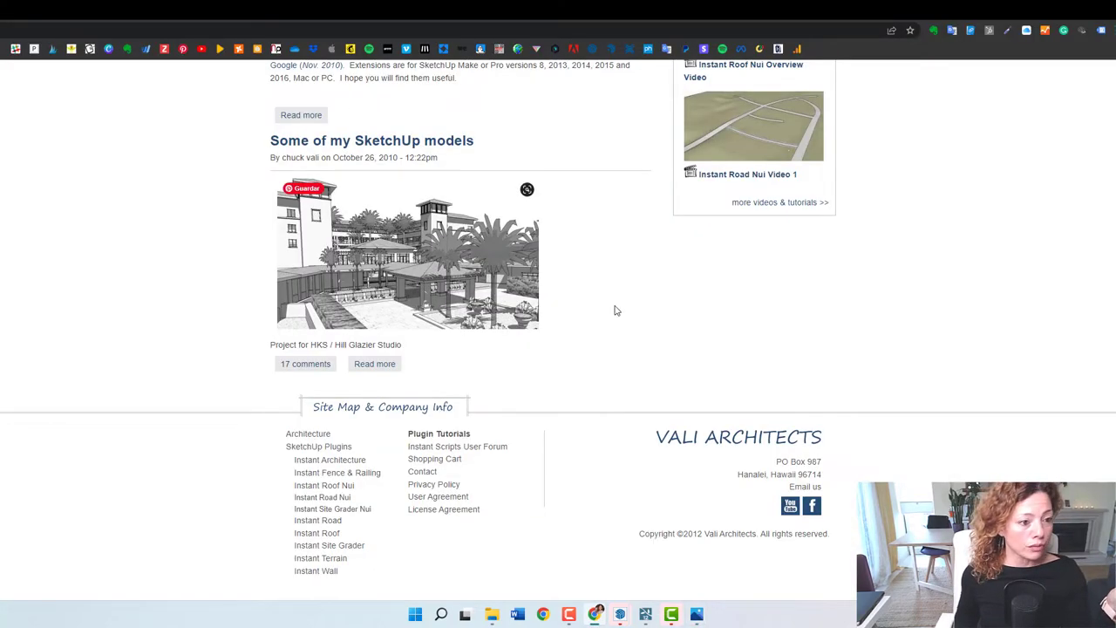
scroll(672, 363, "up", 10)
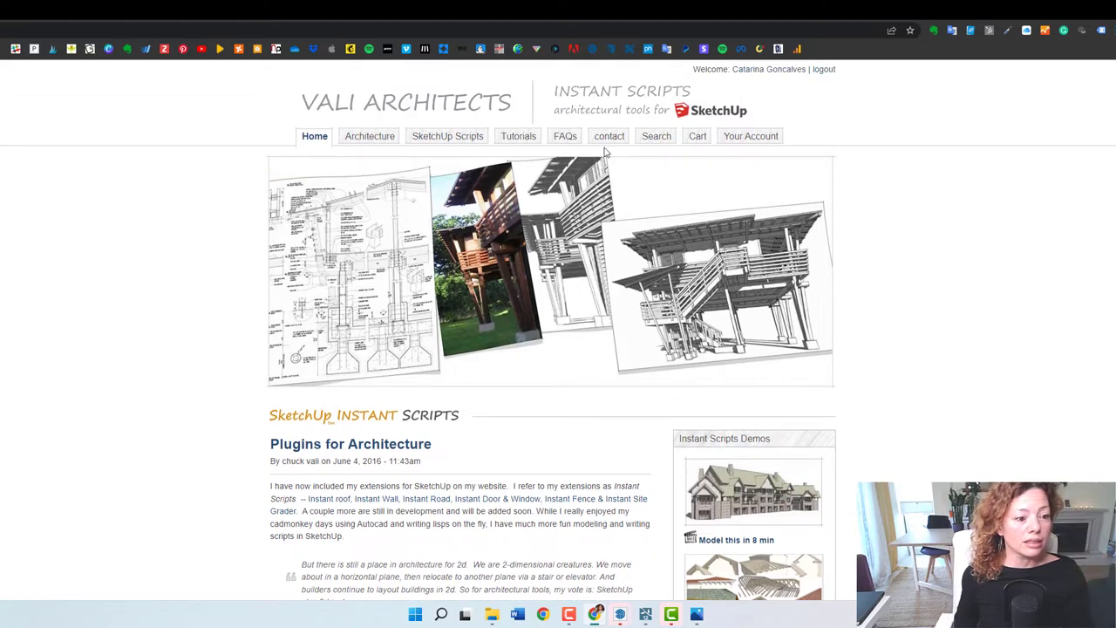
scroll(574, 192, "down", 5)
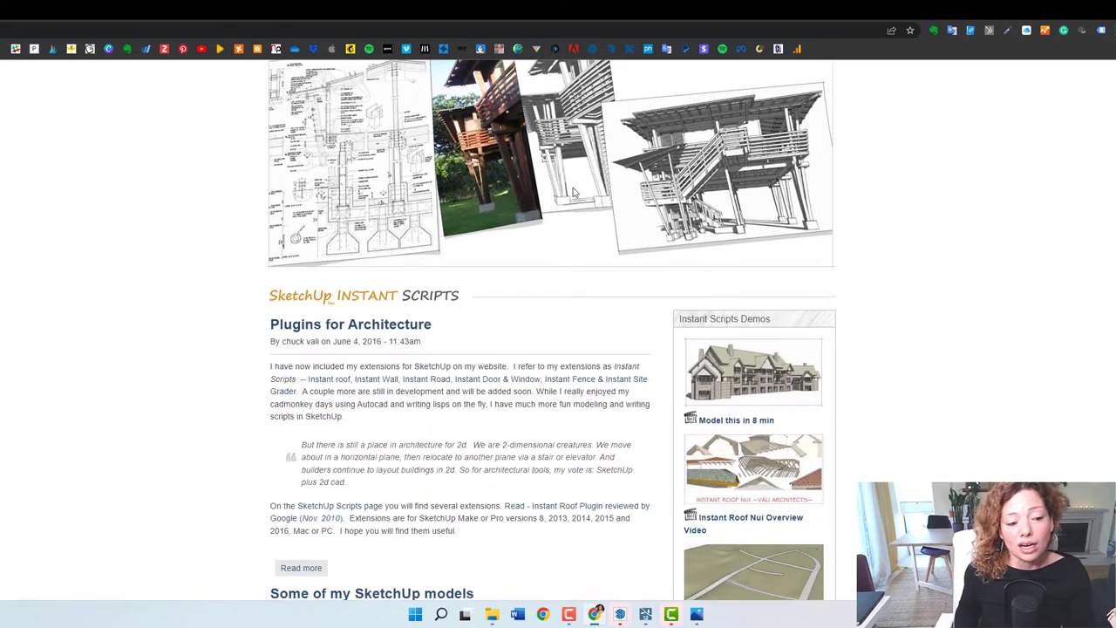
scroll(574, 192, "down", 1)
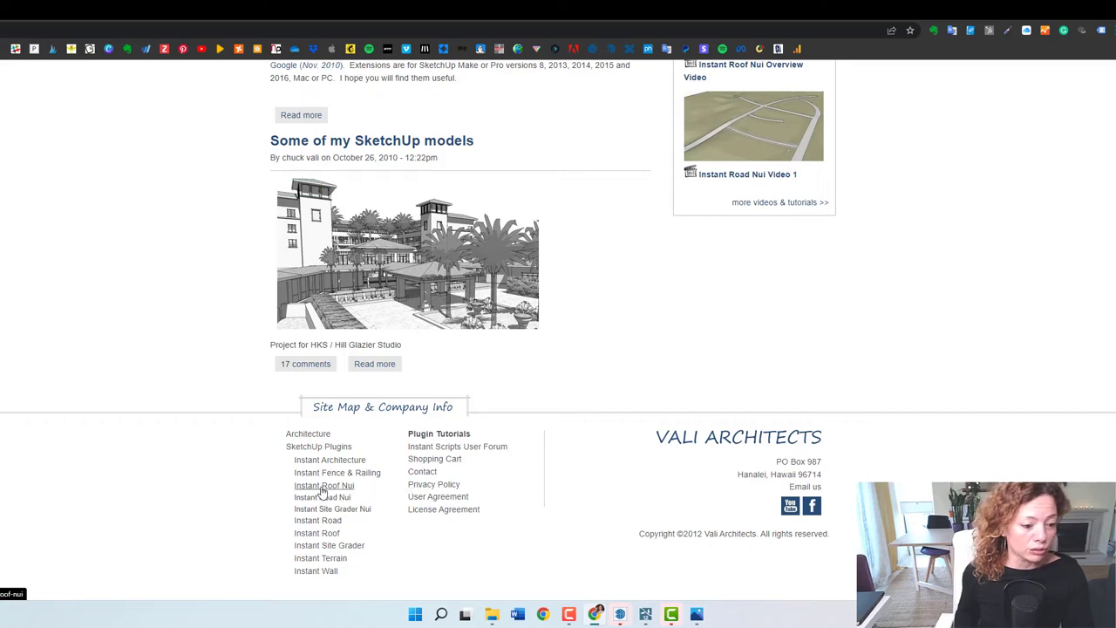
scroll(485, 440, "up", 4)
scroll(485, 440, "up", 2)
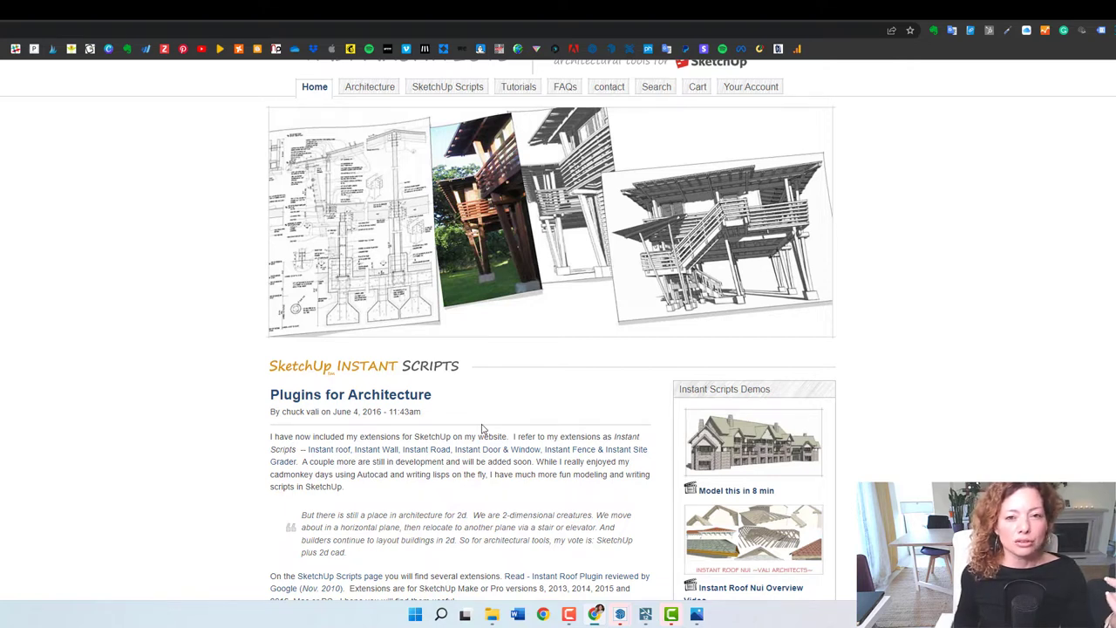
scroll(482, 427, "up", 1)
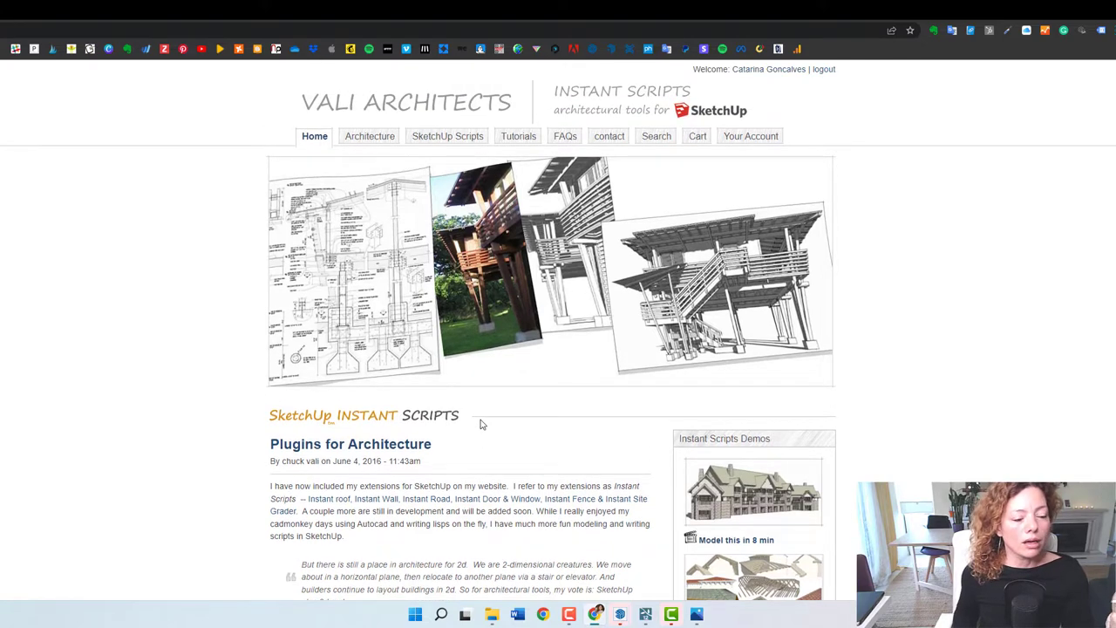
scroll(480, 424, "down", 2)
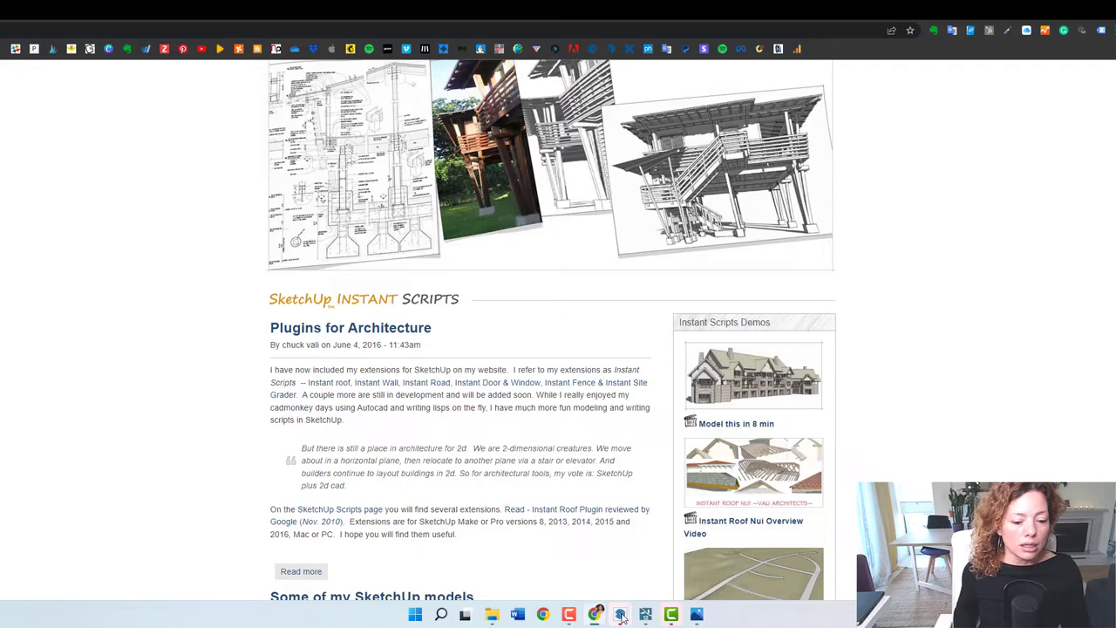
Step: Switch to SketchUp and examine the tiled roof of the main house close up and from several sides
mouse_move(622, 617)
left_click(622, 580)
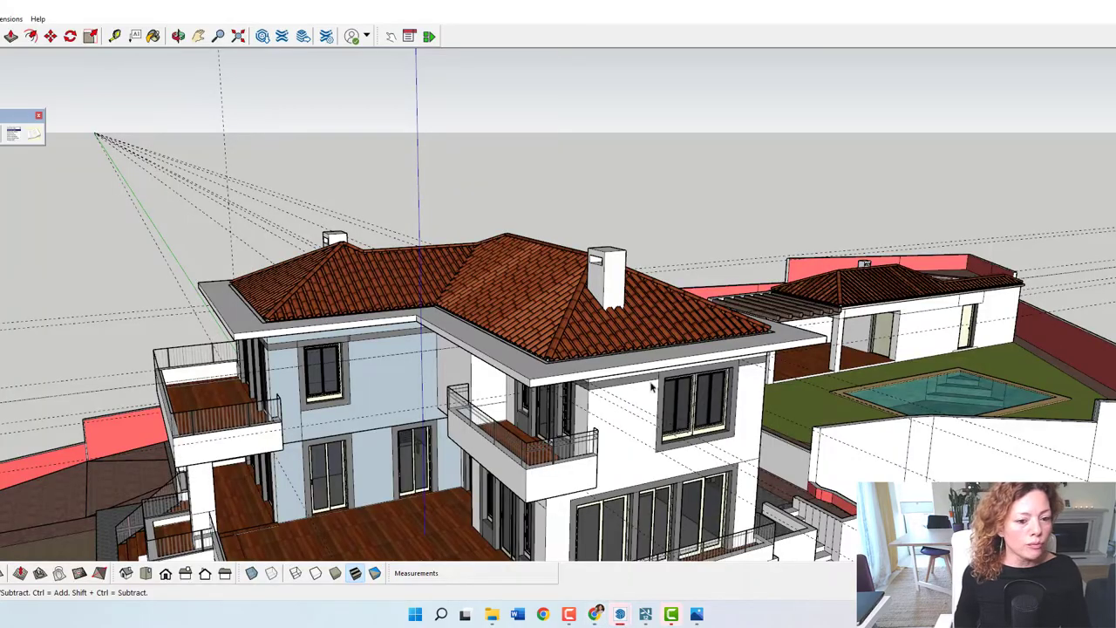
scroll(571, 301, "down", 4)
mouse_move(572, 301)
middle_mouse_down()
mouse_move(760, 239)
mouse_move(737, 347)
middle_mouse_up()
scroll(489, 378, "up", 5)
scroll(476, 380, "up", 2)
middle_click_drag(476, 379, 647, 332)
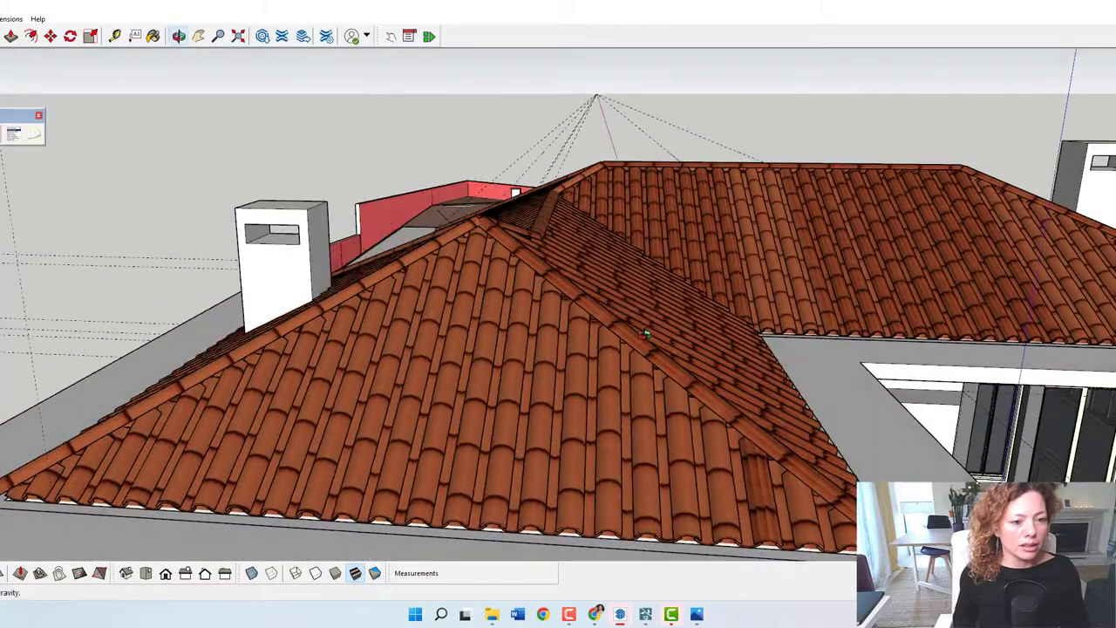
scroll(449, 284, "down", 5)
middle_click_drag(449, 284, 501, 332)
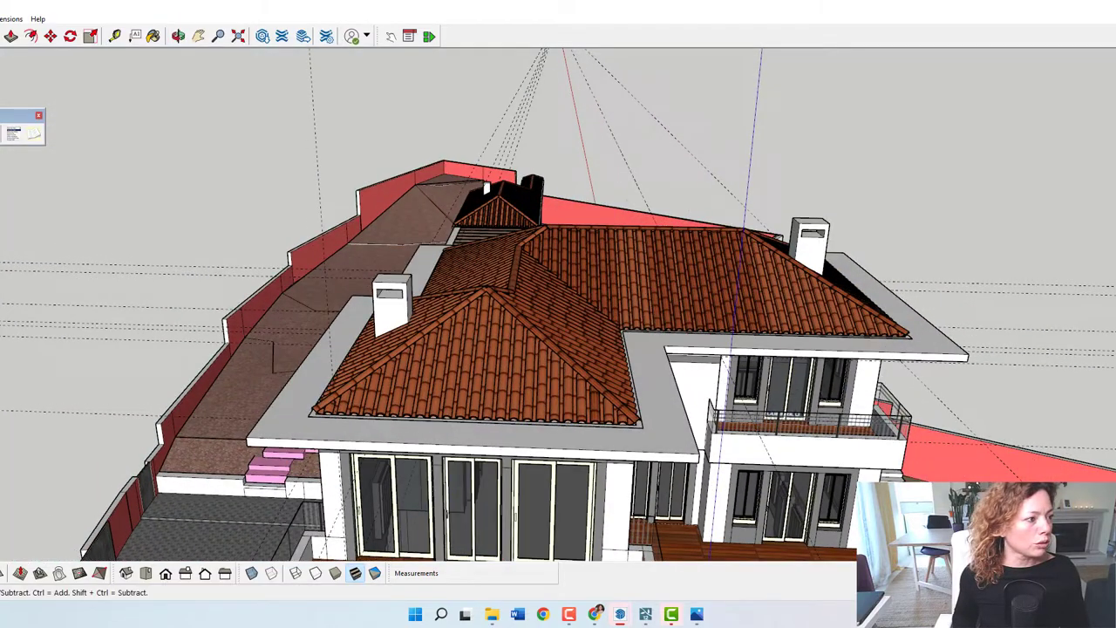
Step: Place the VA Utilities and Instant Roof toolbars over the model view and try Make Roof with no face selected
left_click_drag(2, 114, 593, 95)
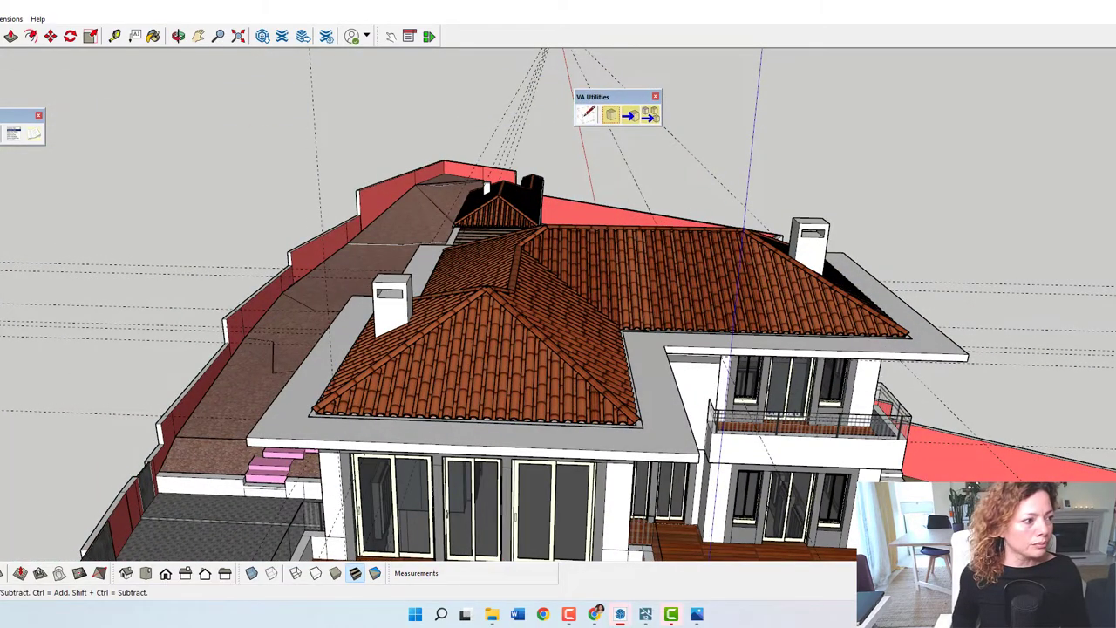
left_click_drag(21, 115, 737, 89)
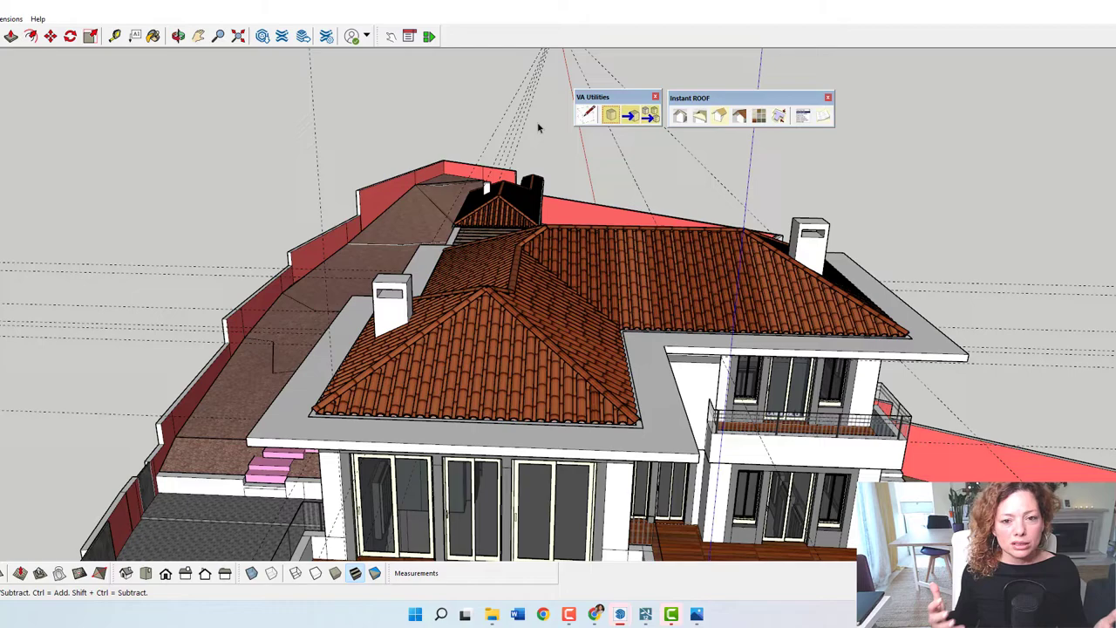
left_click(680, 120)
left_click(834, 136)
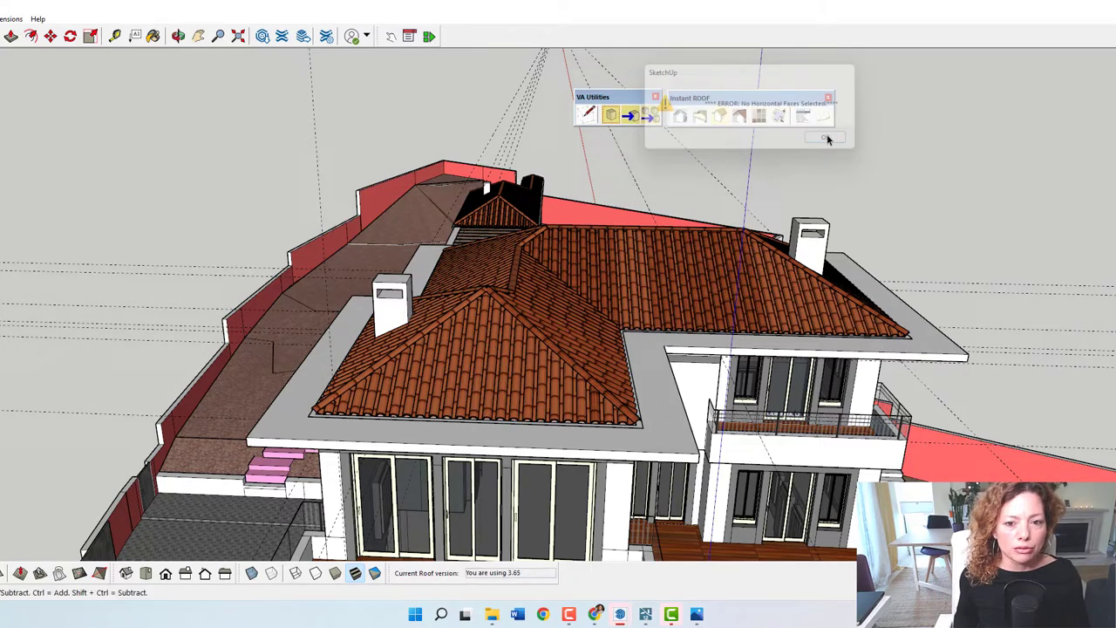
Step: Delete the existing tiled roof pieces from the small building beside the pool
middle_click_drag(580, 273, 309, 244)
scroll(567, 231, "down", 5)
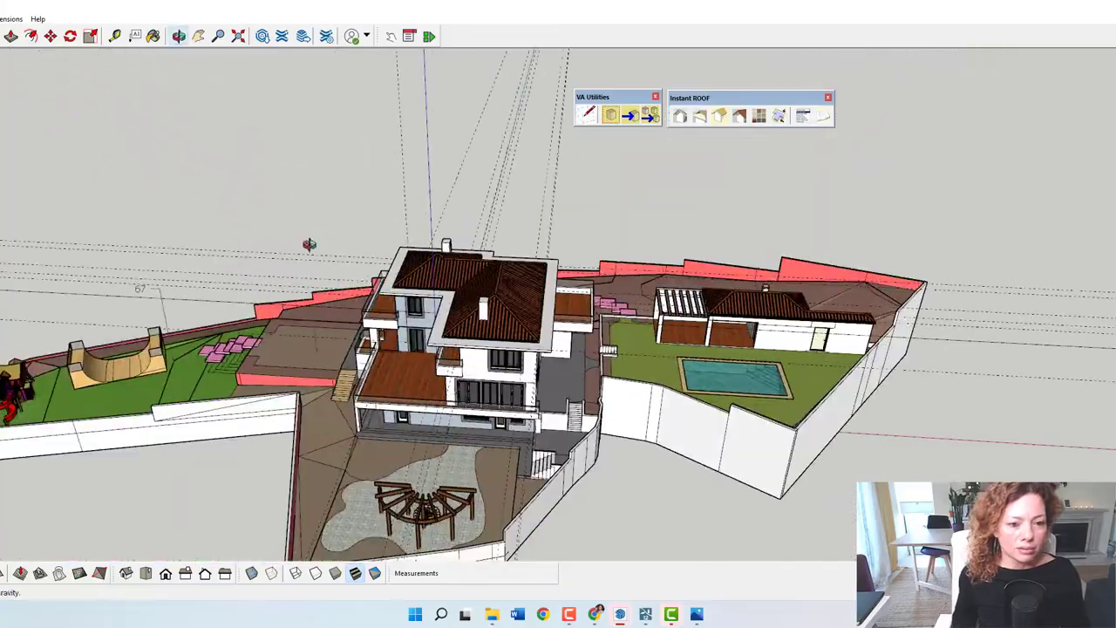
scroll(792, 314, "up", 3)
scroll(791, 312, "up", 3)
scroll(611, 307, "down", 3)
scroll(650, 313, "up", 3)
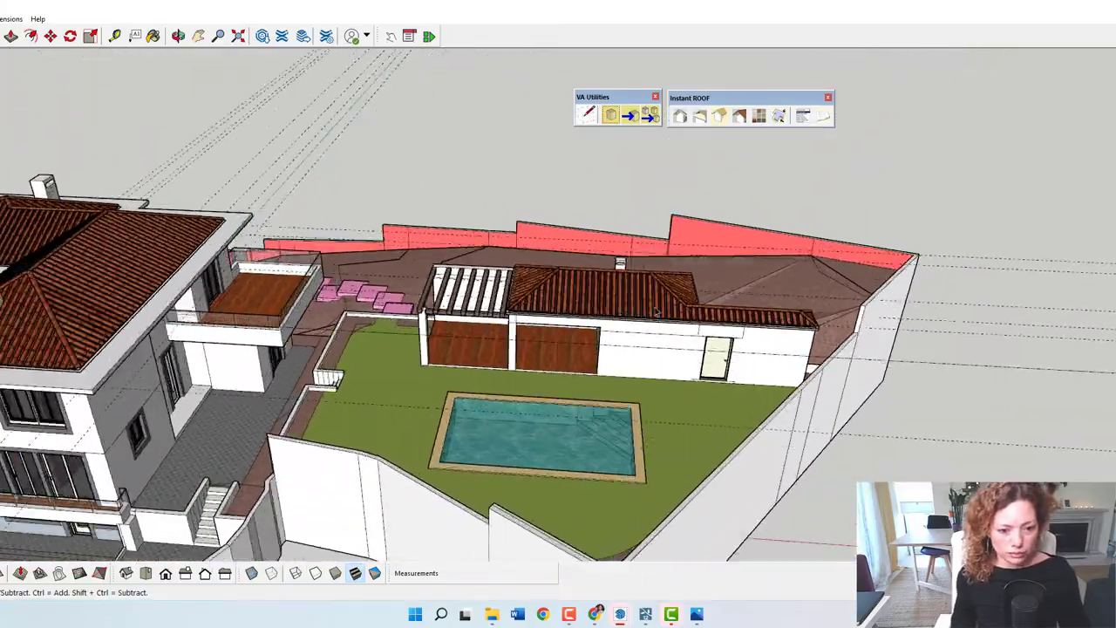
left_click(651, 313)
middle_click_drag(650, 313, 639, 355)
key("Delete")
left_click(493, 333)
key("Delete")
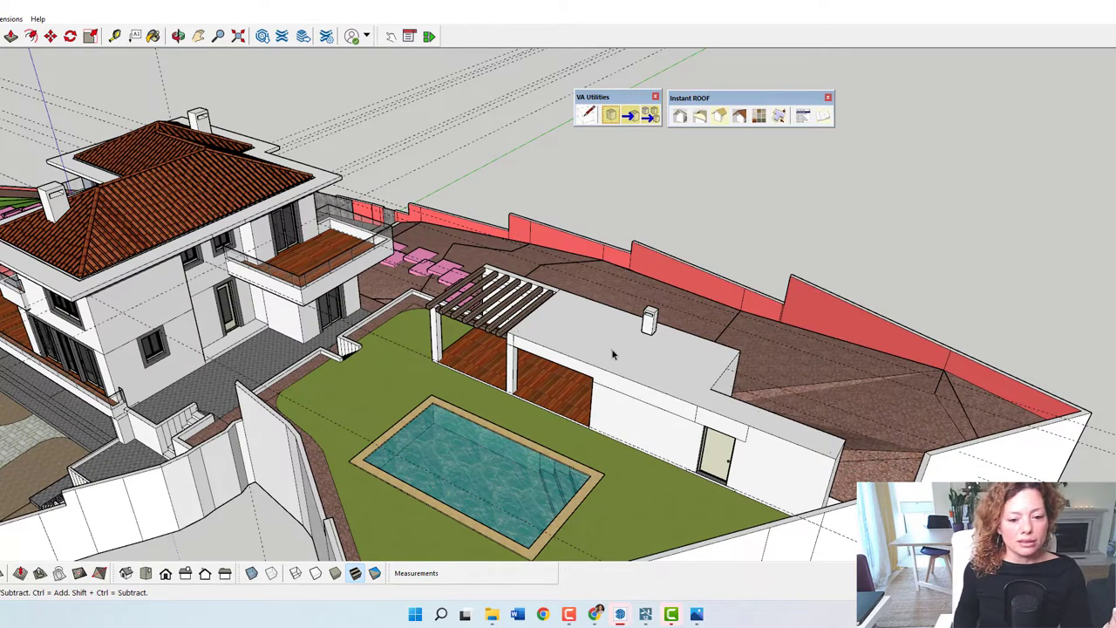
Step: Select the pool building's flat top face, start Make Roof, and arrange its settings window and the toolbar clear of the model
double_click(613, 353)
middle_click_drag(613, 354, 634, 406)
scroll(526, 383, "up", 2)
scroll(633, 406, "up", 3)
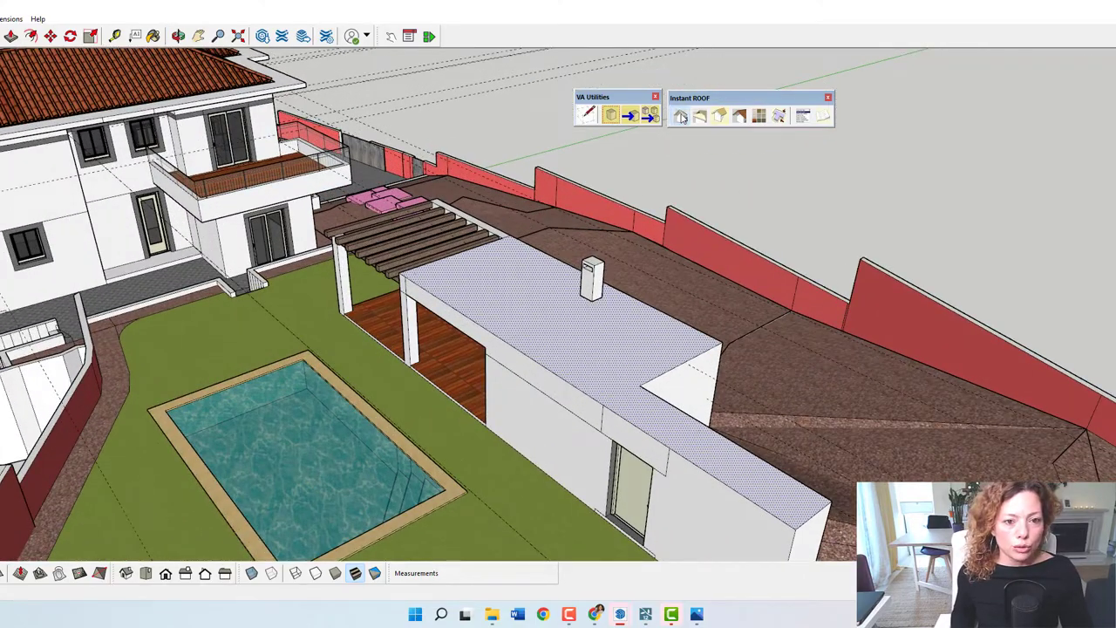
left_click(679, 116)
left_click_drag(69, 48, 1078, 71)
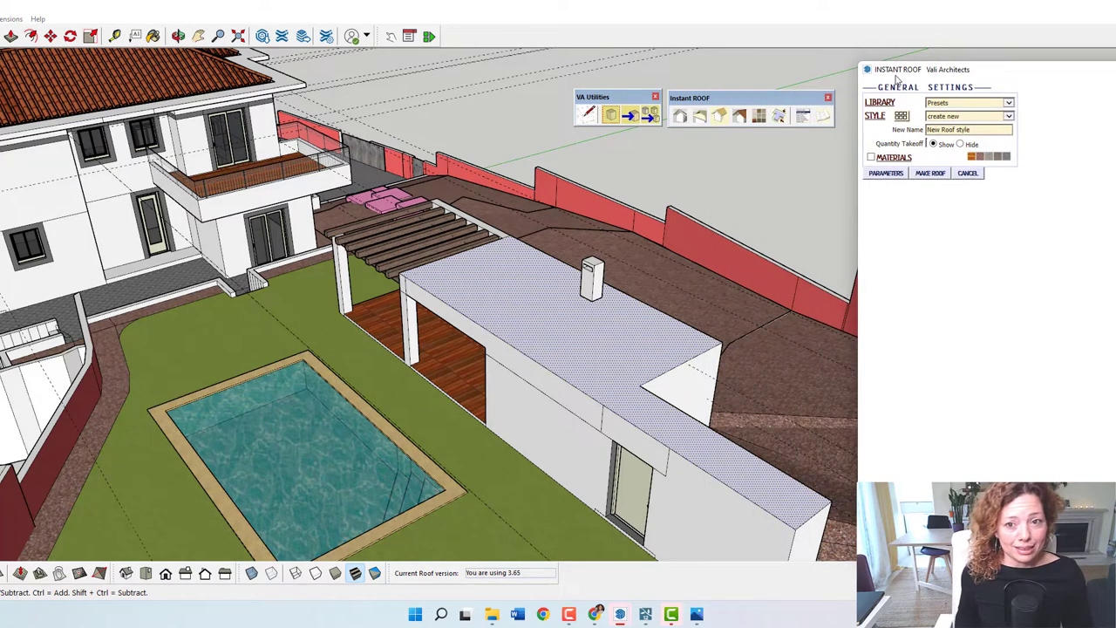
left_click_drag(896, 78, 872, 79)
left_click_drag(704, 98, 606, 57)
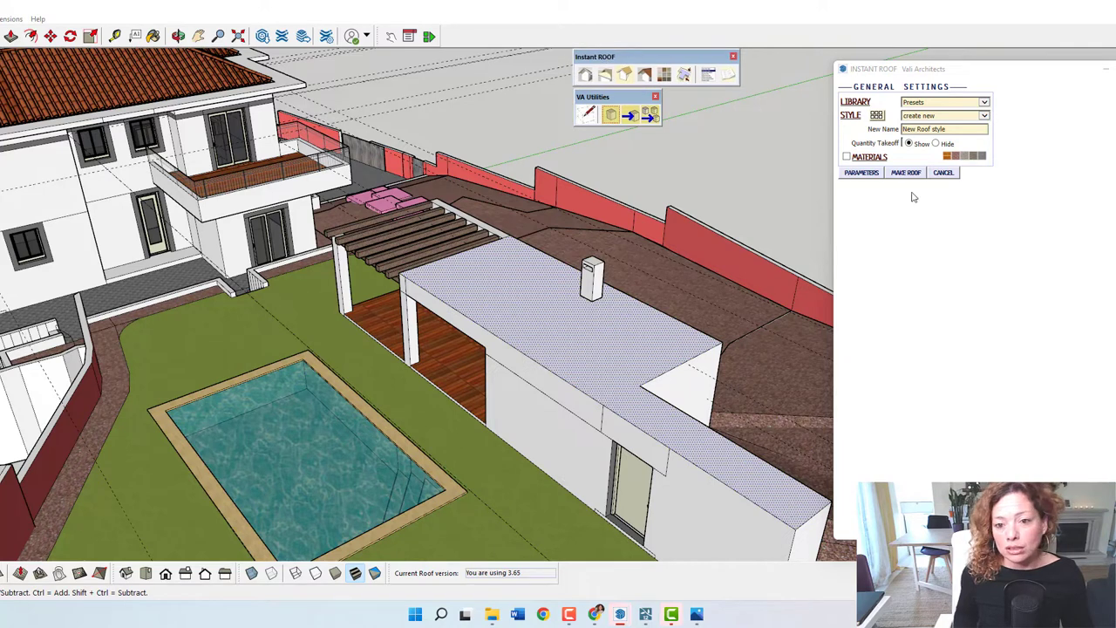
Step: Show the roof parameters and generate the pool building's roof with the Presets library, single 26.6 slope and Square Cut Boxed-In eave
left_click(872, 175)
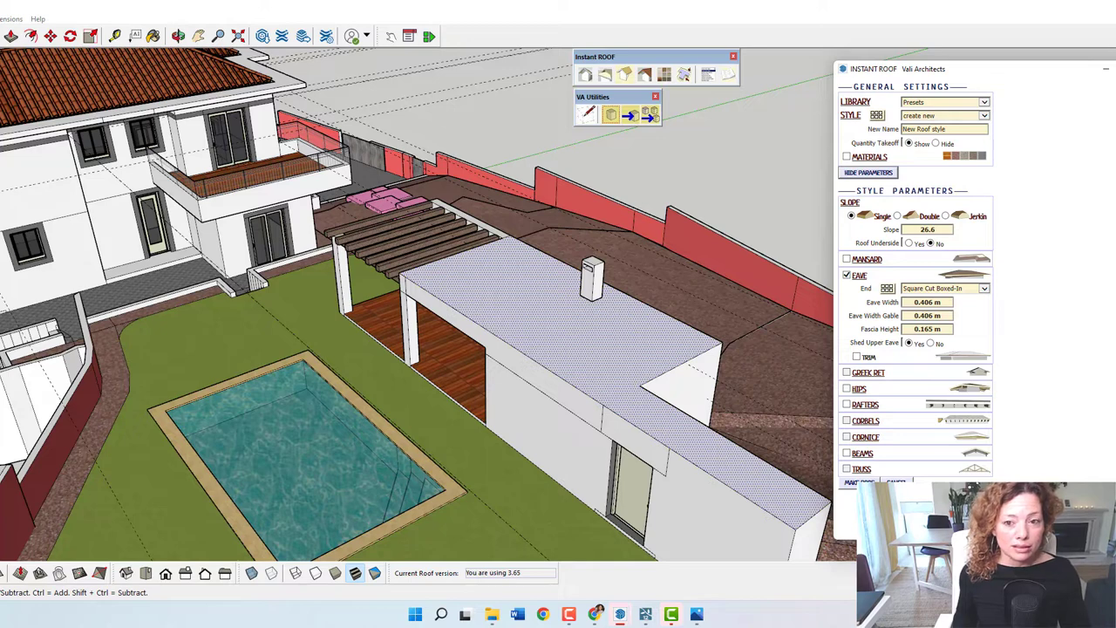
left_click(983, 103)
left_click(983, 103)
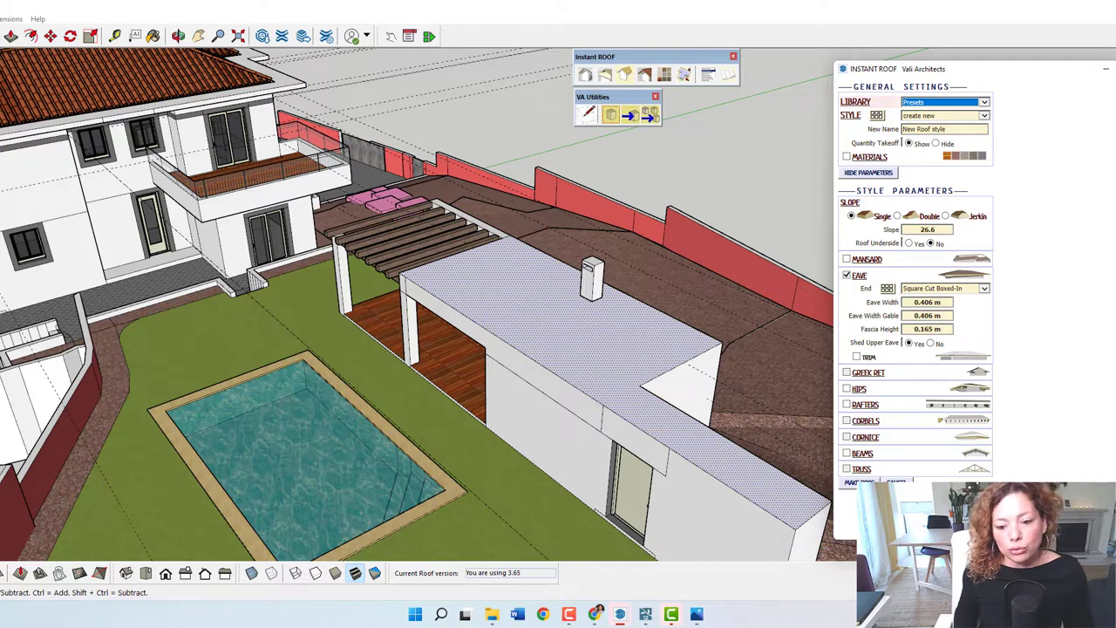
left_click(856, 483)
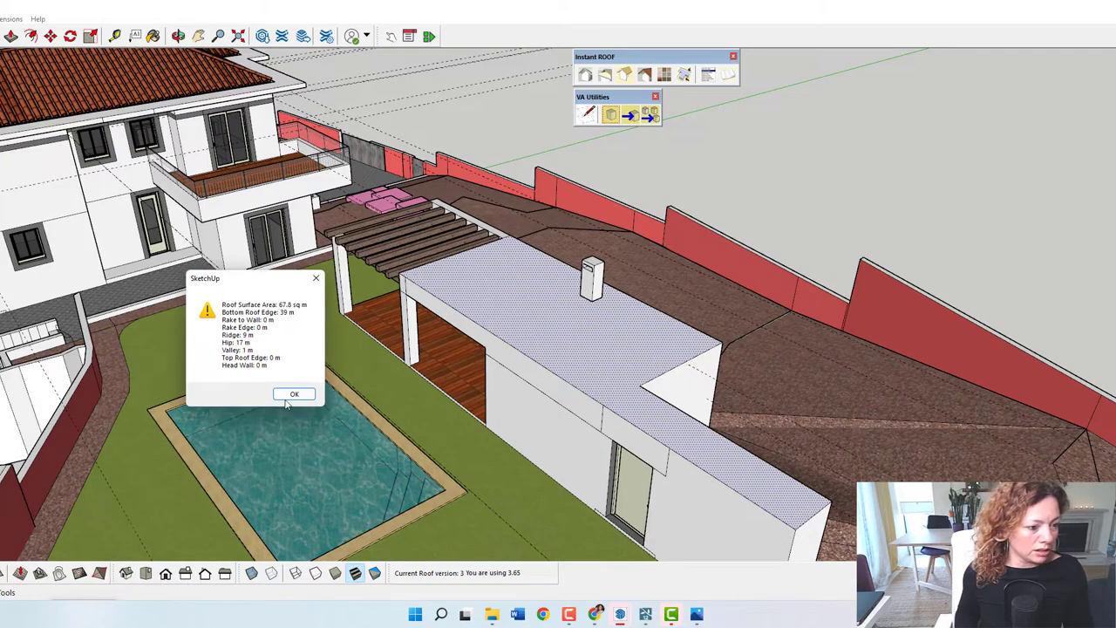
left_click(293, 395)
Step: Open the new roof for editing and select all of its connected faces and edges
middle_click_drag(646, 435, 584, 347)
scroll(534, 305, "down", 5)
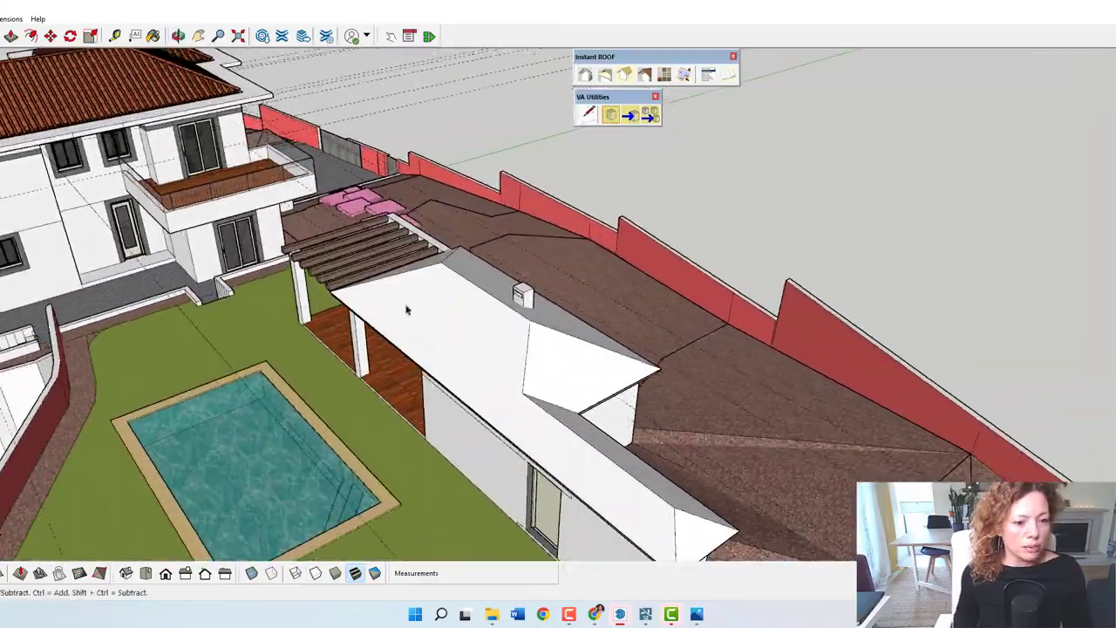
scroll(409, 309, "down", 3)
scroll(480, 340, "up", 2)
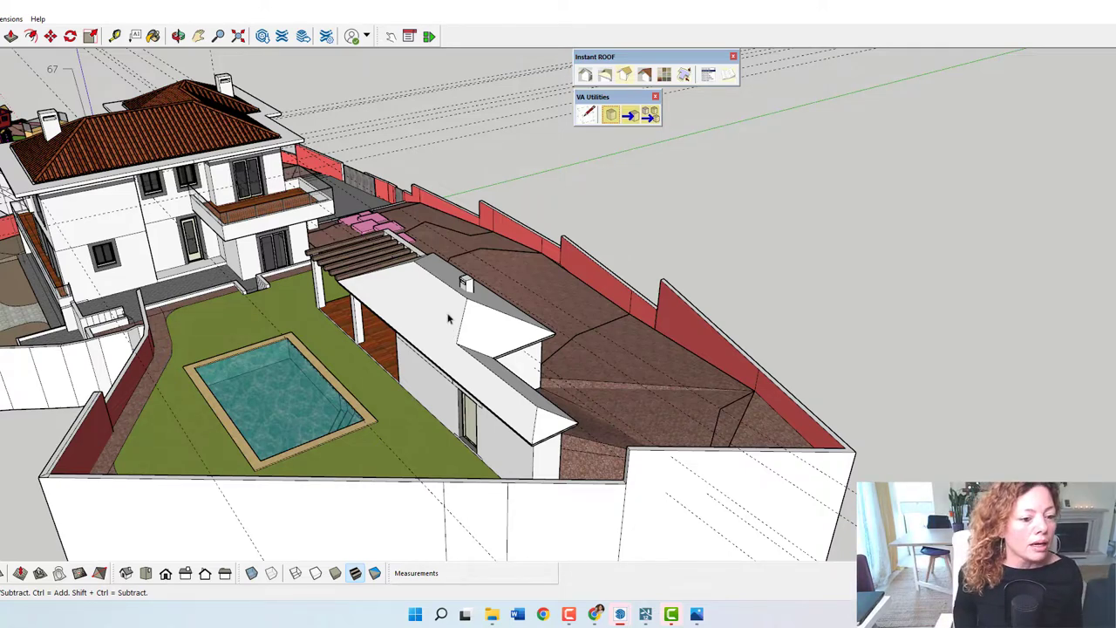
double_click(451, 318)
left_click(449, 316)
triple_click(449, 316)
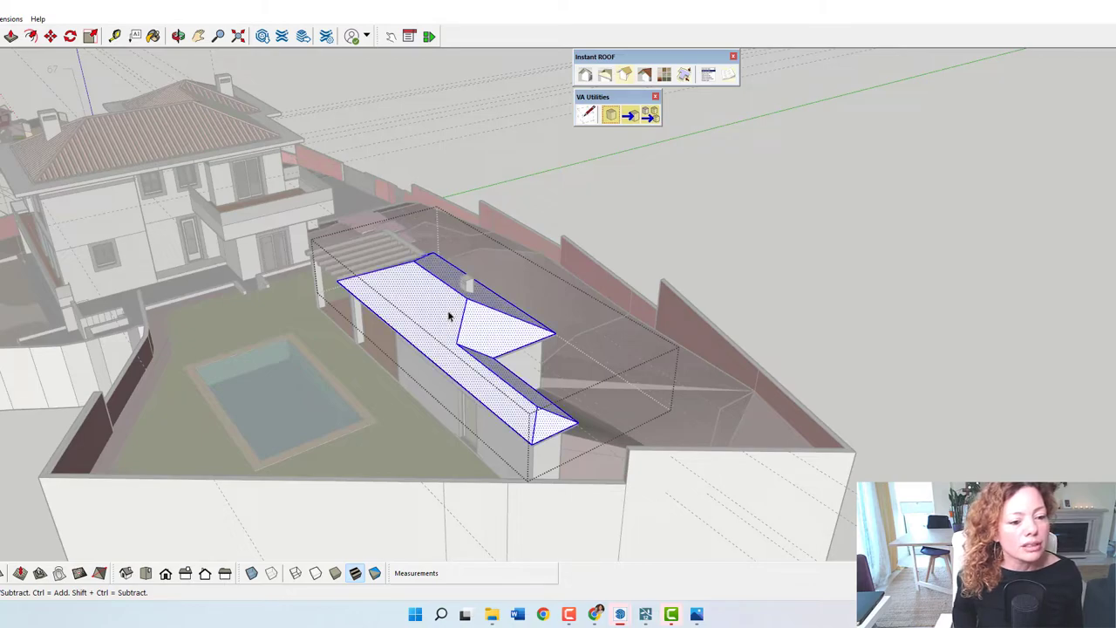
middle_click_drag(489, 359, 574, 328)
scroll(386, 411, "up", 3)
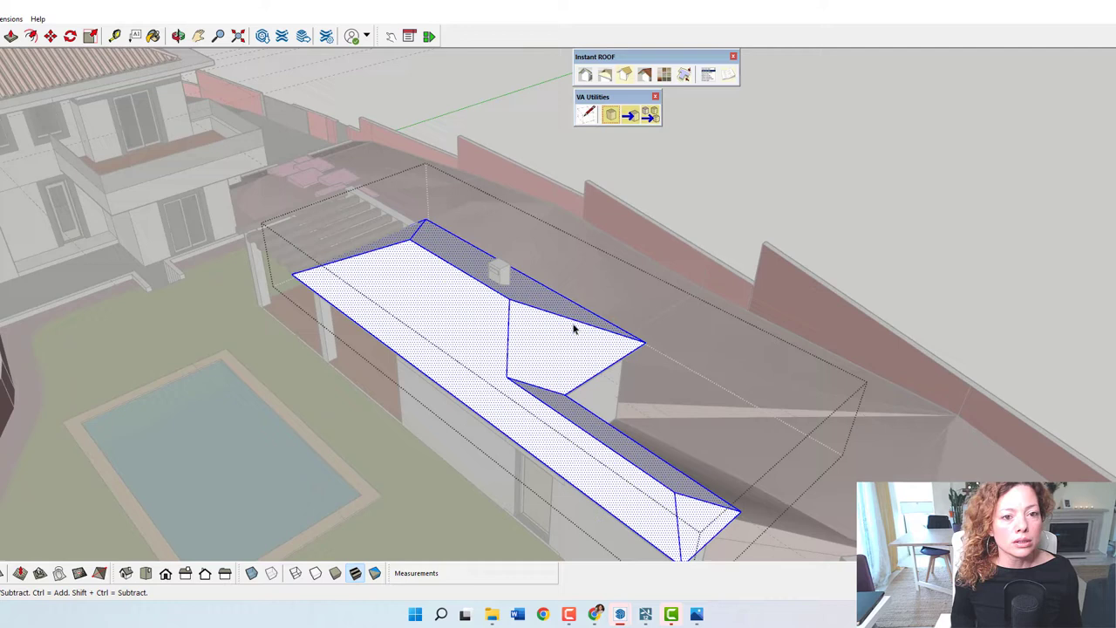
Step: Add Roof Details to the selected roof with the Presets library, the [Roofing Tile Spanish] material and Align Double Slope set to Yes
left_click(646, 77)
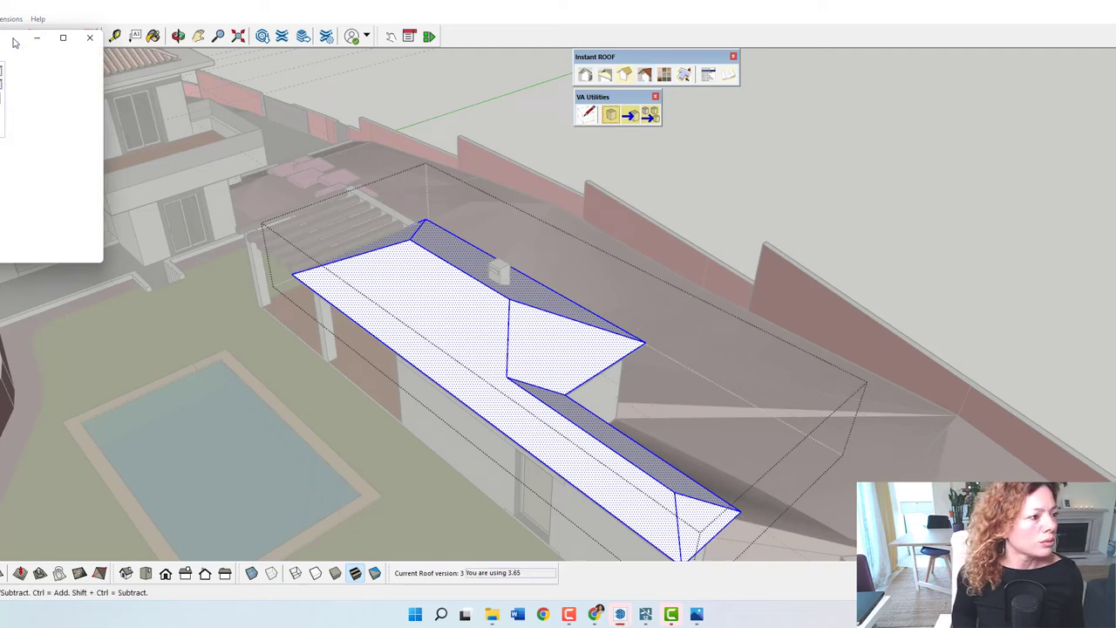
left_click_drag(21, 41, 870, 145)
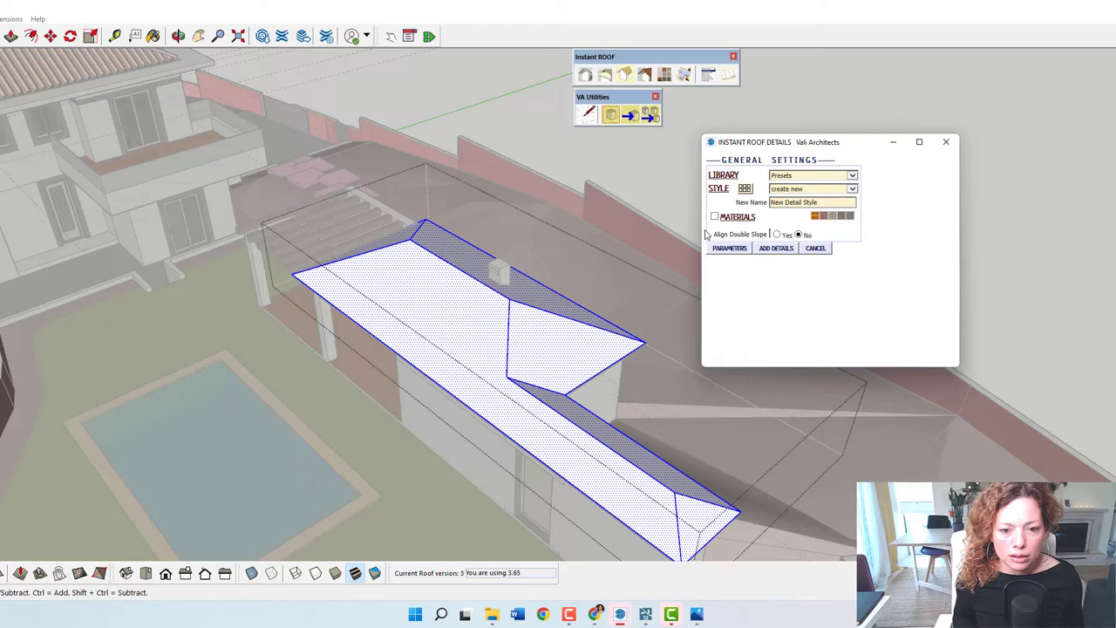
left_click(714, 218)
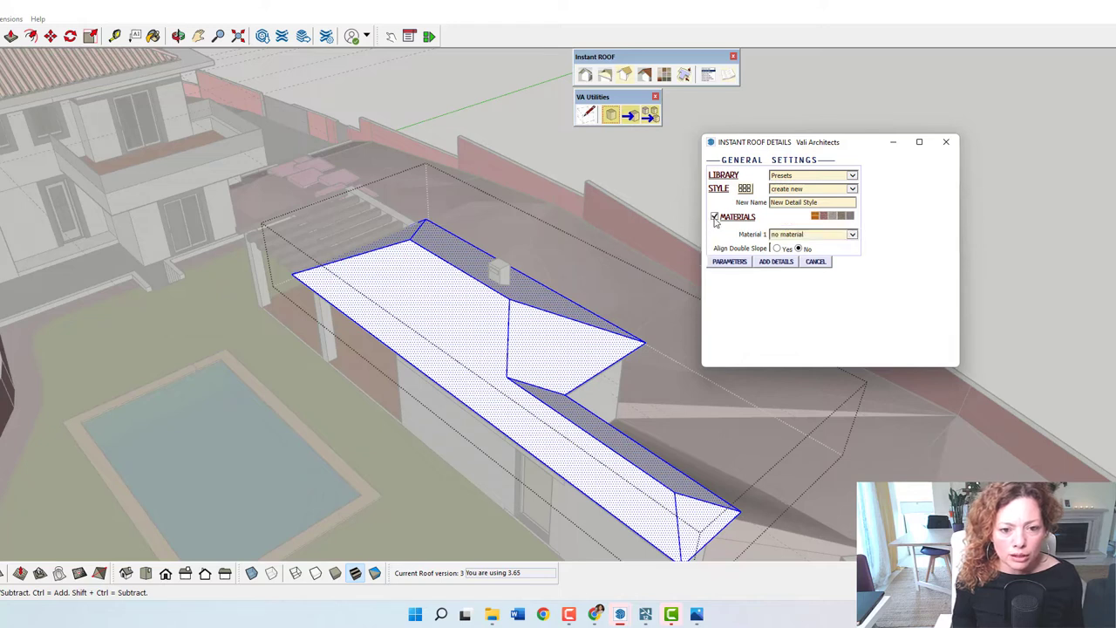
left_click(820, 236)
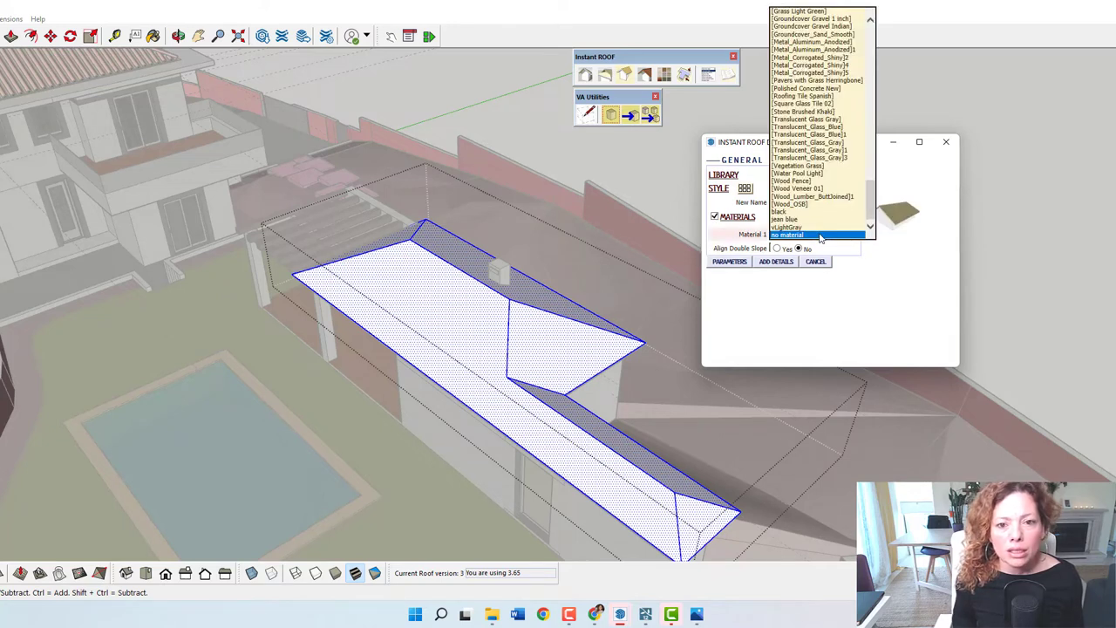
left_click(803, 97)
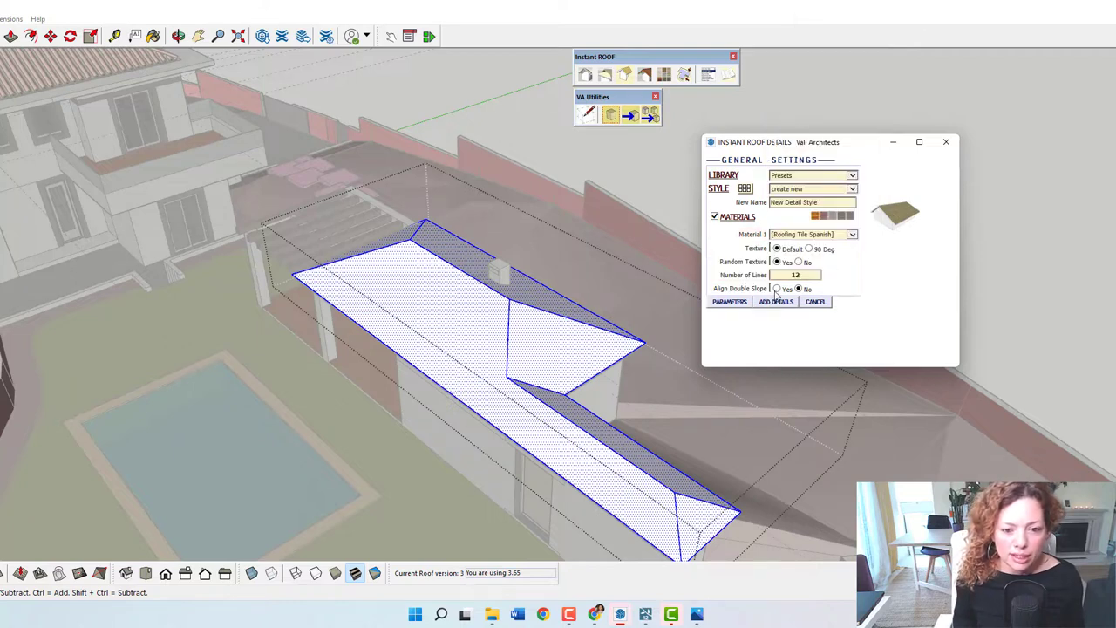
left_click(777, 288)
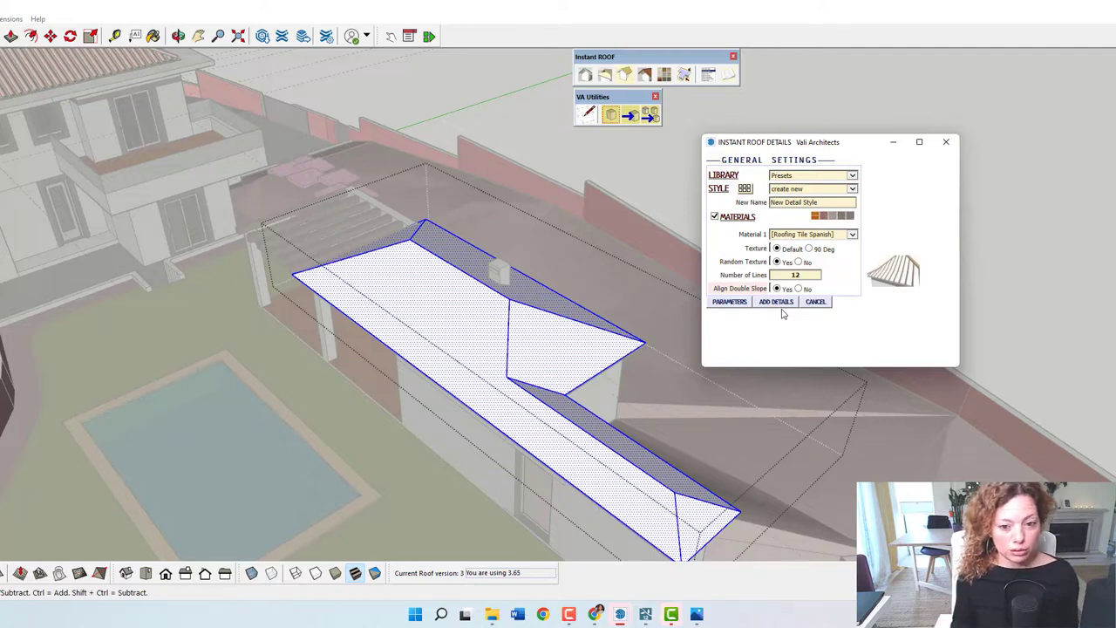
left_click(775, 303)
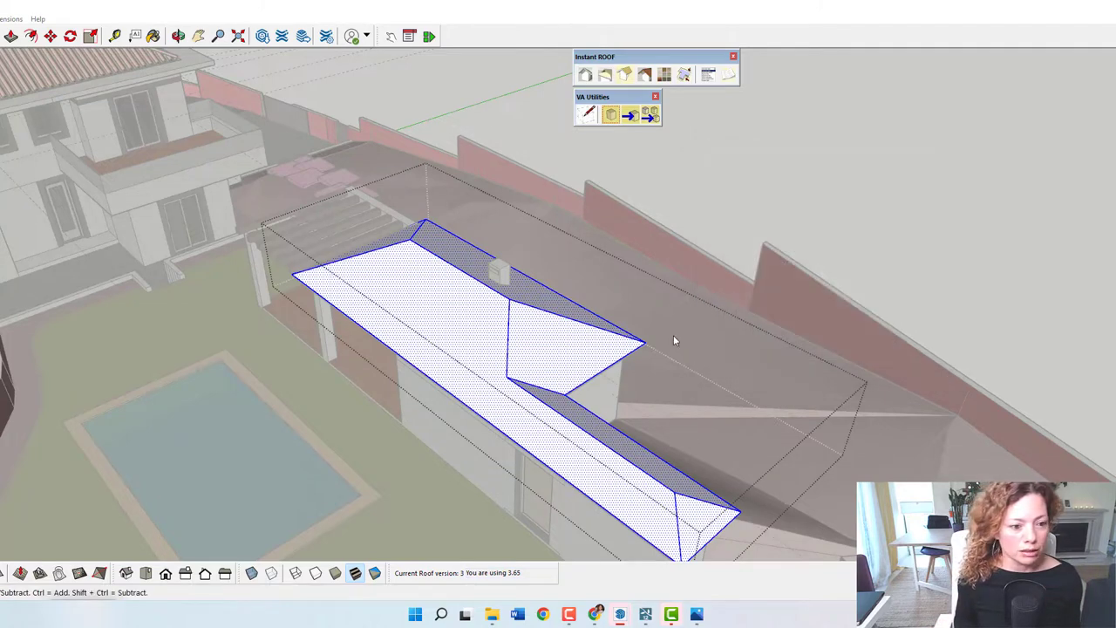
Step: Examine the tiled pool building roof from several sides, including the hips, ridges, valley and eave edges
scroll(531, 331, "down", 3)
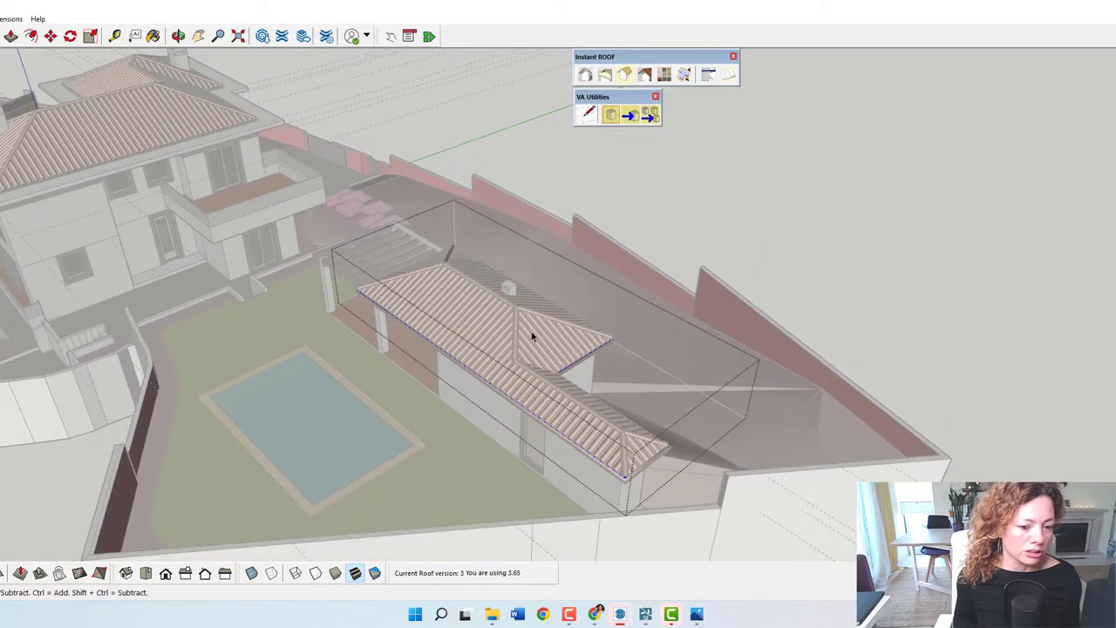
scroll(432, 320, "up", 6)
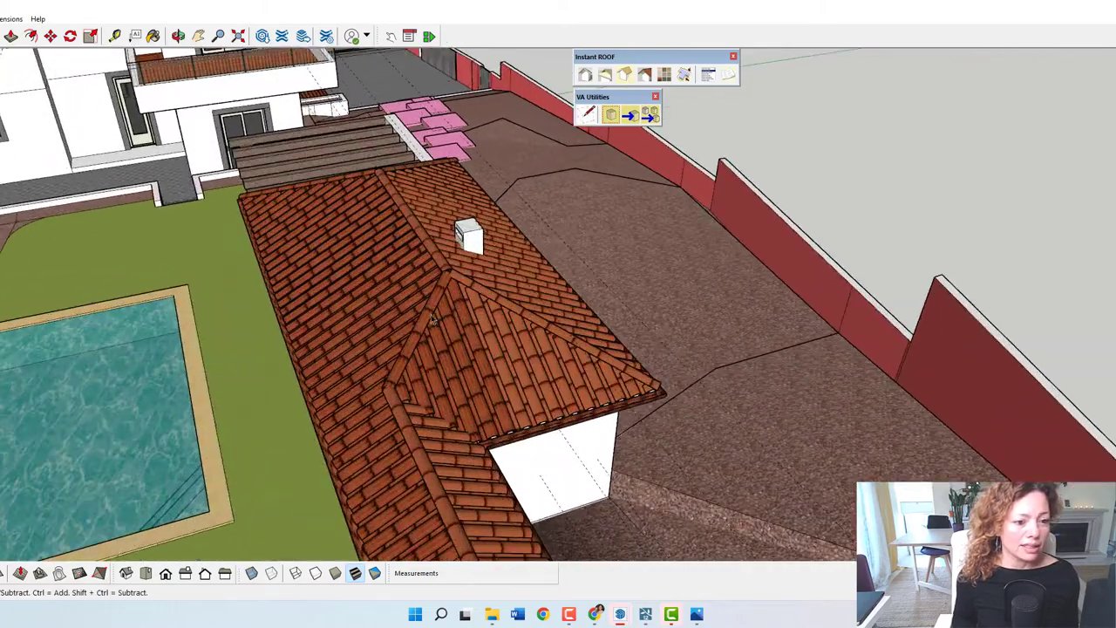
scroll(433, 320, "up", 3)
middle_click_drag(456, 331, 322, 361)
scroll(259, 381, "up", 3)
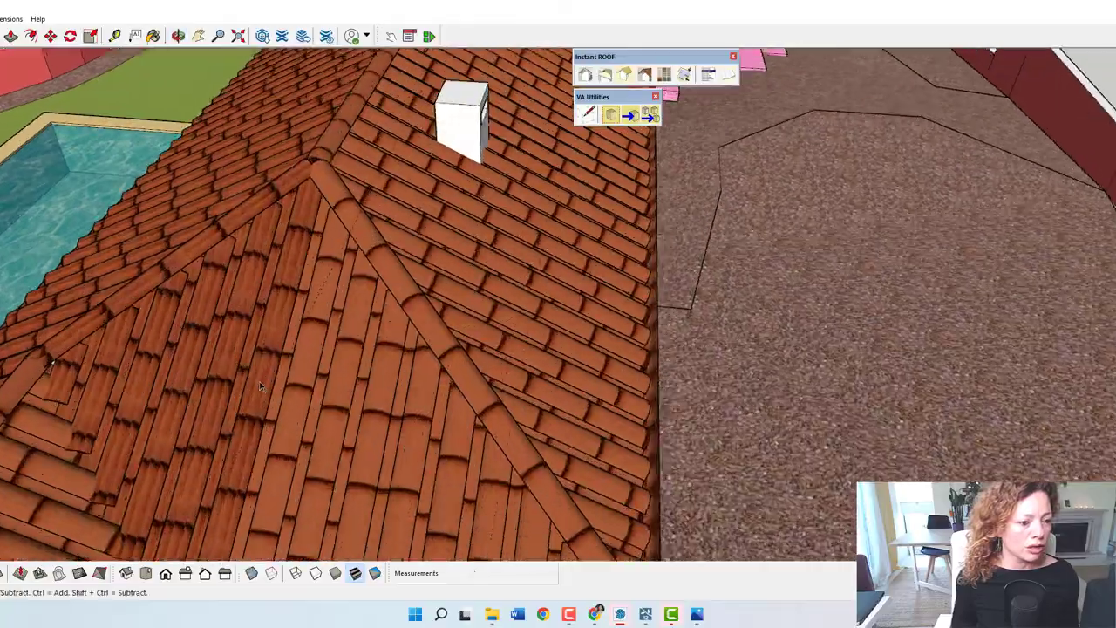
mouse_move(259, 381)
middle_mouse_down()
mouse_move(443, 314)
mouse_move(265, 394)
middle_mouse_up()
scroll(449, 341, "down", 8)
middle_click_drag(449, 341, 500, 266)
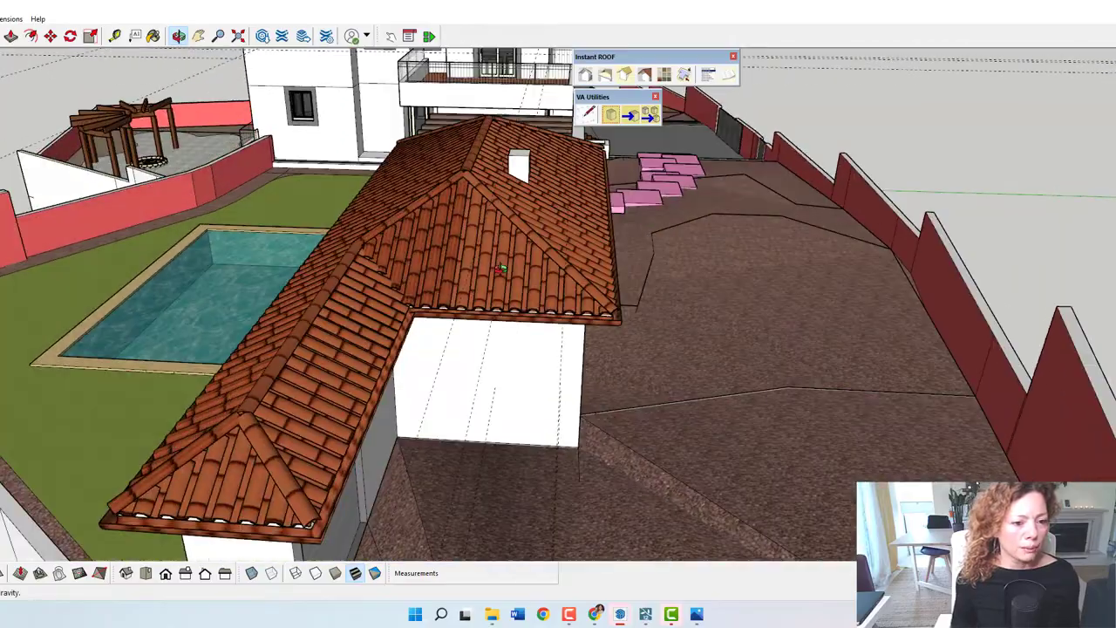
scroll(582, 259, "up", 4)
middle_click_drag(582, 259, 428, 354)
Step: Select all of the eave fascia geometry around the pool building's roof and paint it plain white, then close its group
scroll(549, 287, "down", 8)
scroll(428, 353, "up", 5)
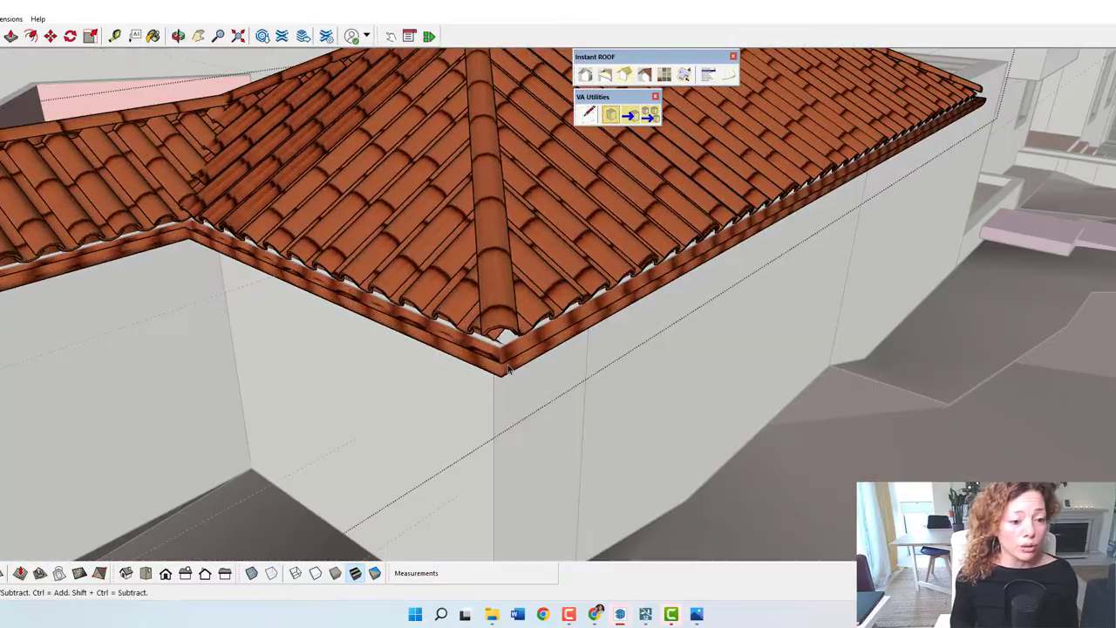
double_click(508, 369)
triple_click(509, 369)
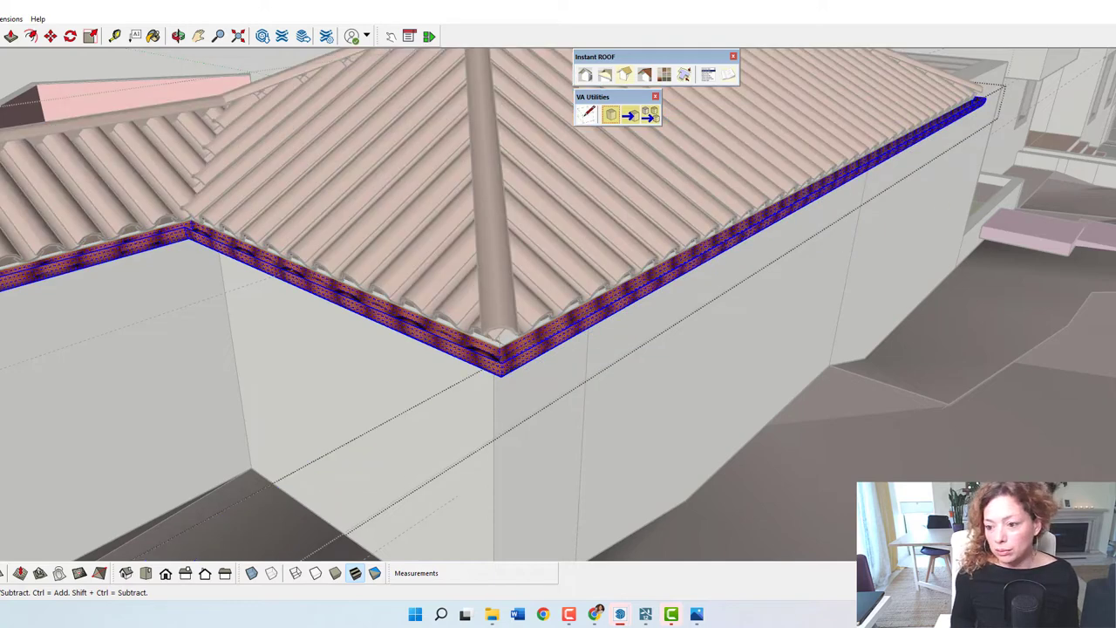
key("b")
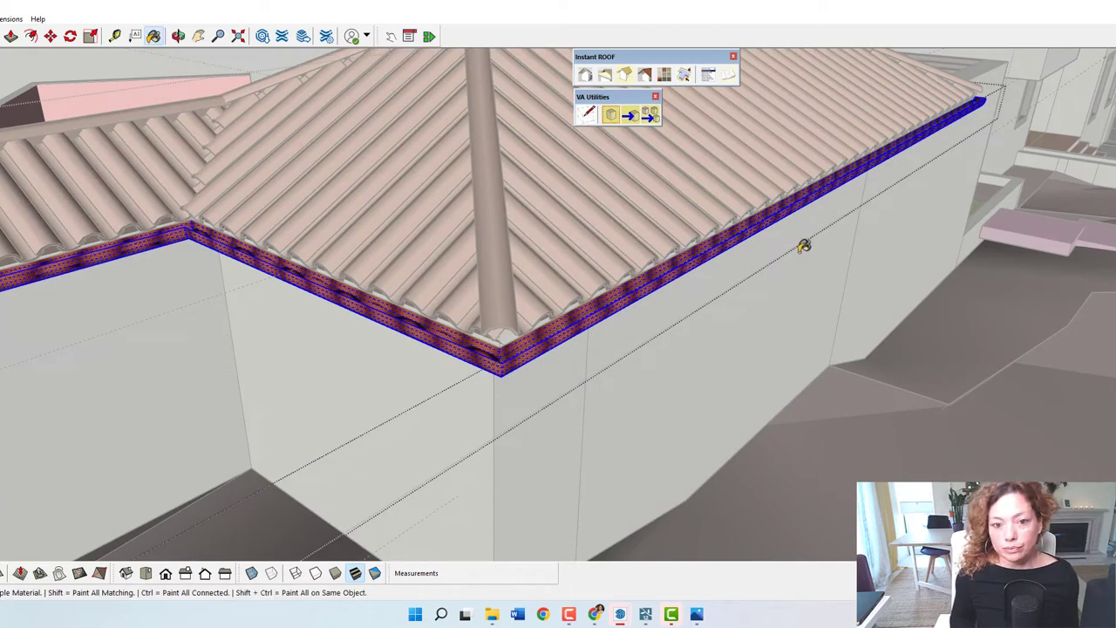
left_click(728, 233)
scroll(727, 230, "down", 10)
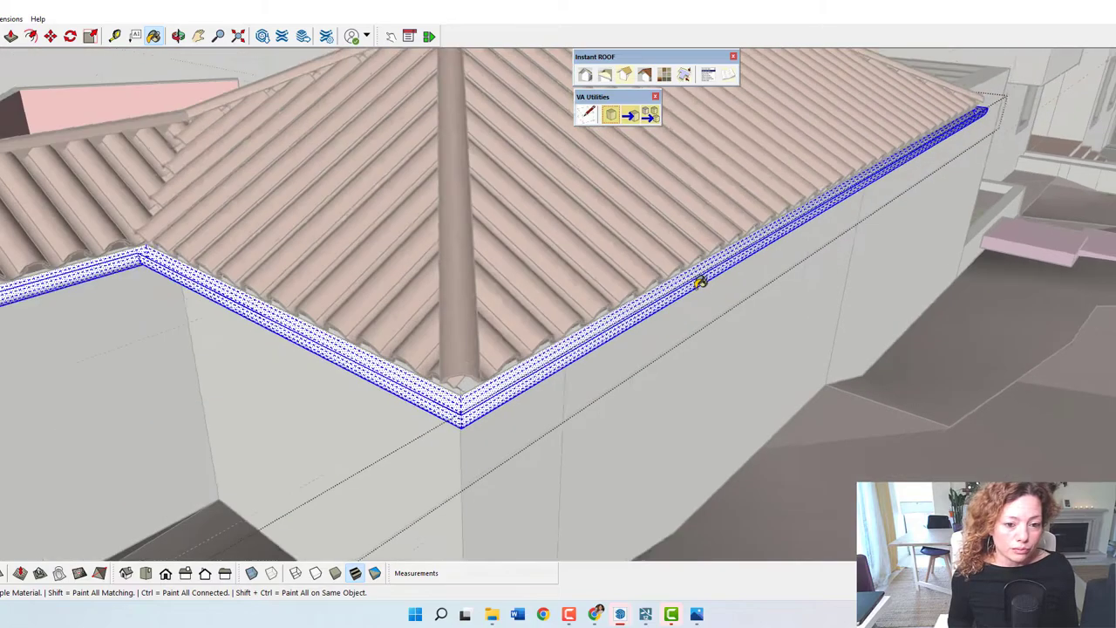
key("space")
scroll(705, 260, "down", 2)
left_click(451, 117)
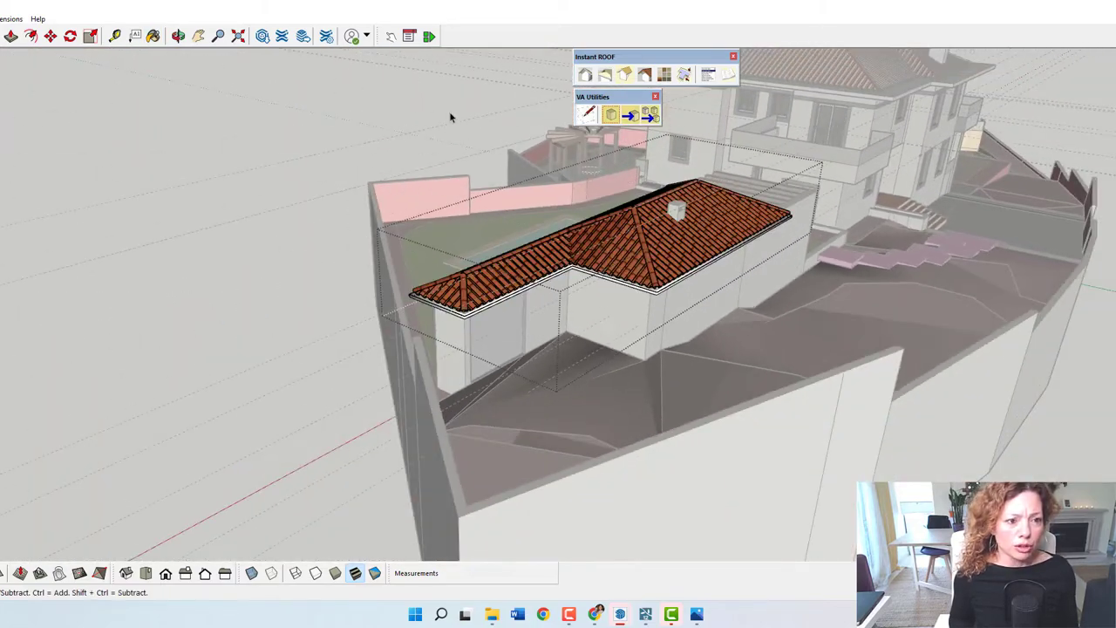
Step: Review the whole property from several sides, comparing the pool building's new roof with the main house
middle_click_drag(449, 116, 964, 292)
scroll(610, 398, "down", 5)
scroll(586, 198, "up", 5)
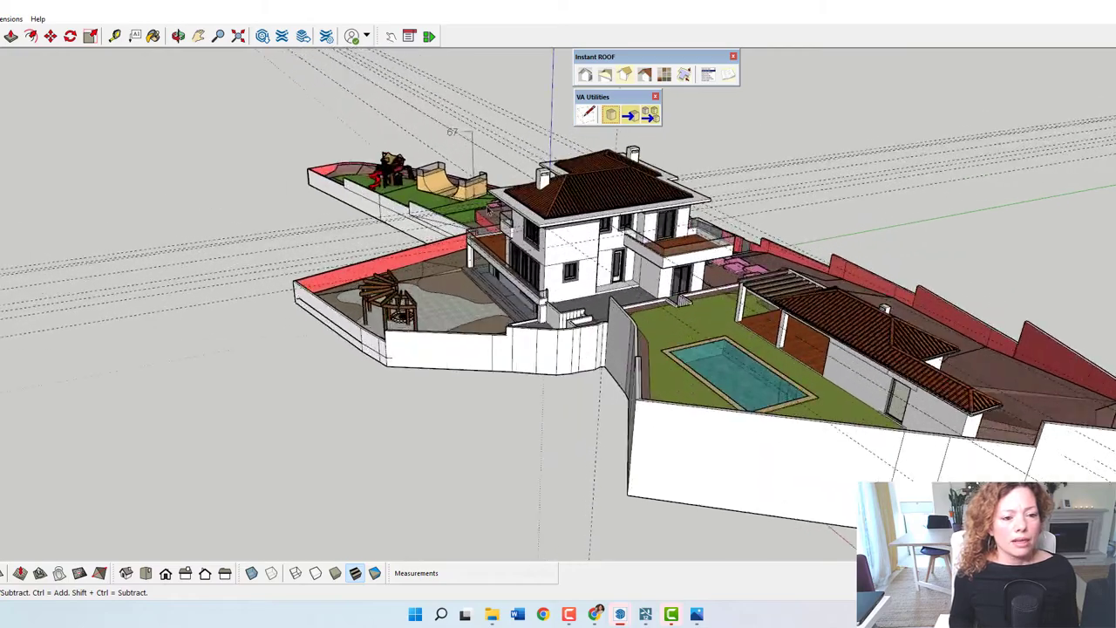
middle_click_drag(593, 200, 1016, 255)
scroll(418, 157, "down", 3)
middle_click_drag(349, 152, 485, 154)
scroll(485, 155, "up", 5)
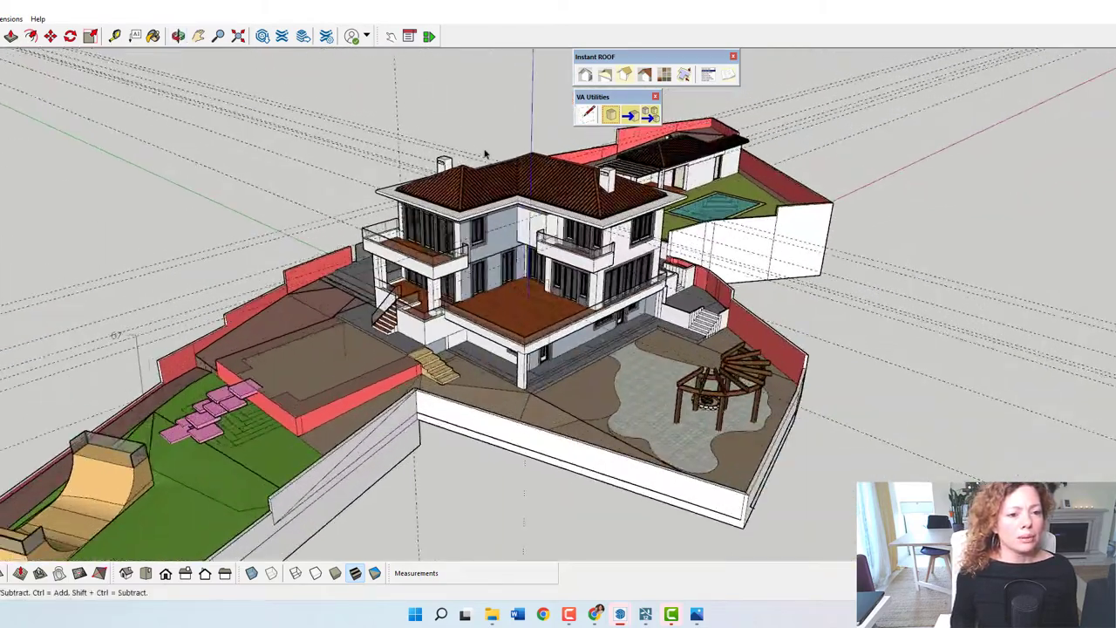
Step: Switch to the Photos app showing the render 040522__photo_set_2_17 and move its window aside
mouse_move(671, 617)
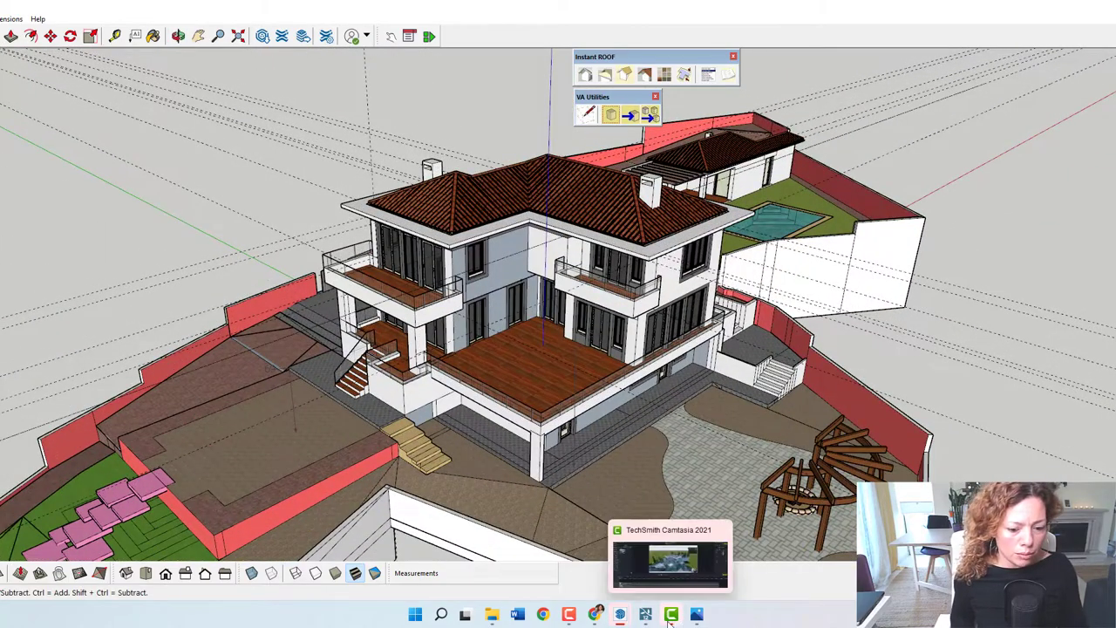
left_click(689, 549)
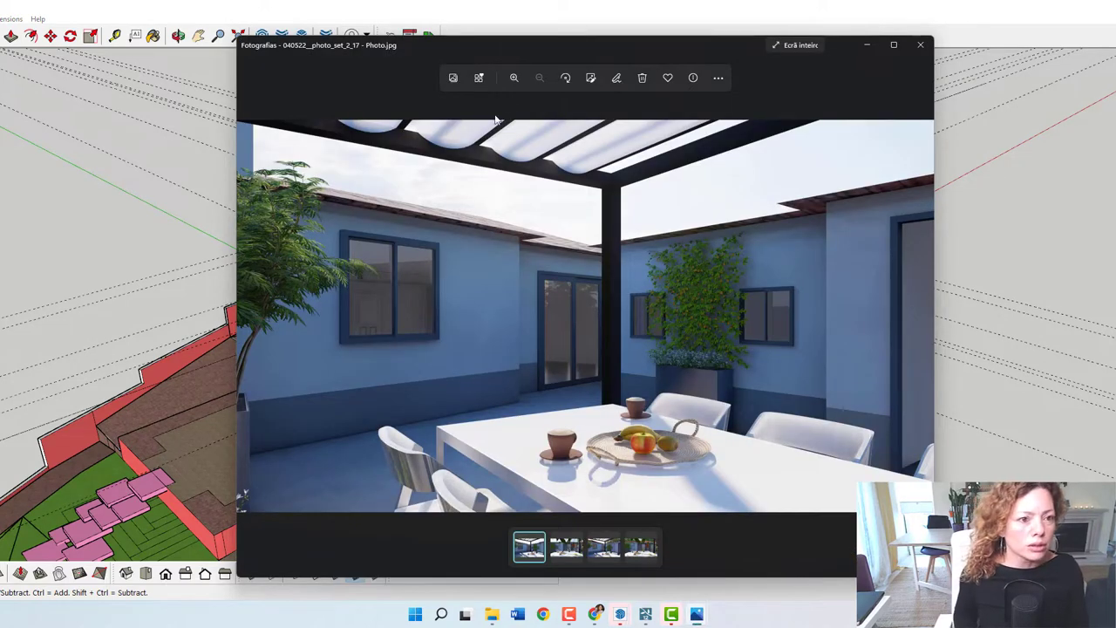
mouse_move(360, 51)
left_mouse_down()
mouse_move(199, 45)
mouse_move(224, 48)
left_mouse_up()
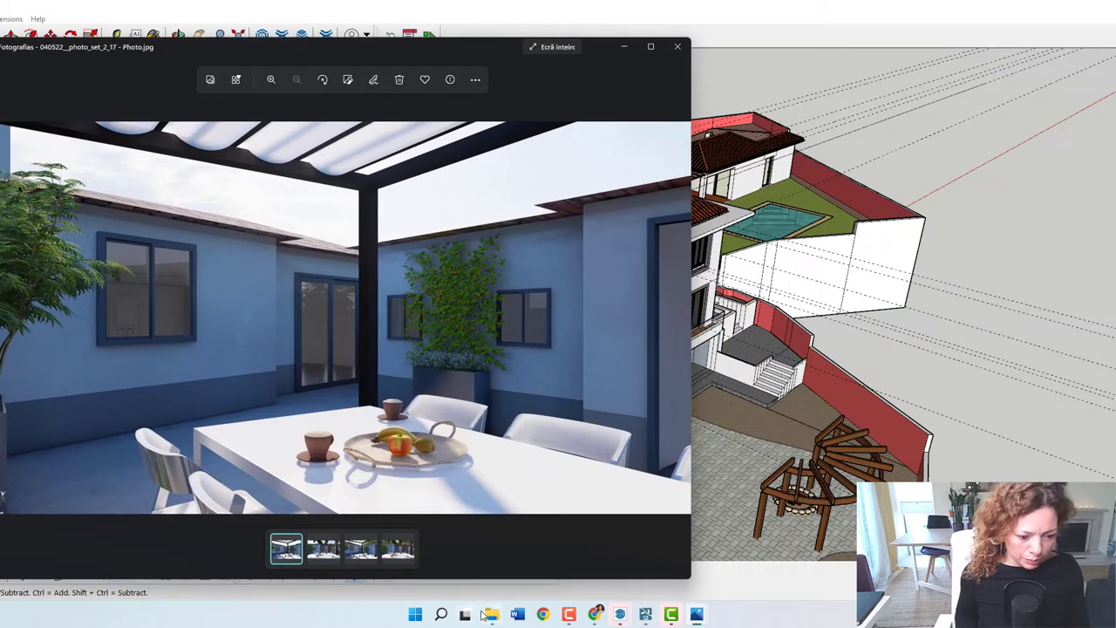
Step: Open the render 100522__photo_set_2_17 from its folder in File Explorer and place it side by side with 040522__photo_set_2_17
mouse_move(491, 615)
left_click(485, 567)
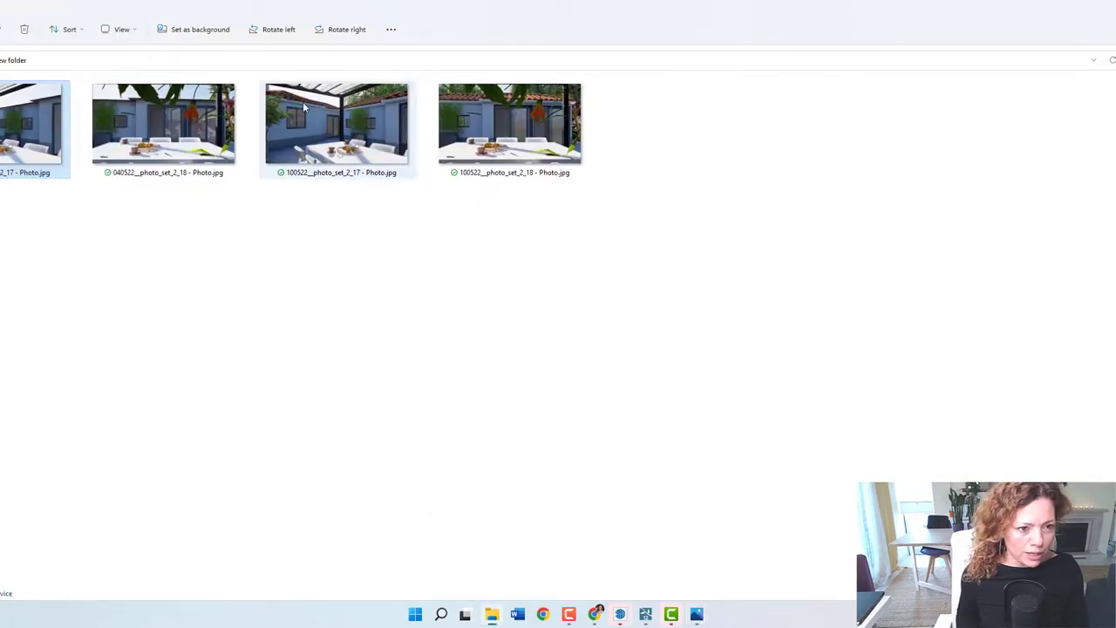
double_click(366, 142)
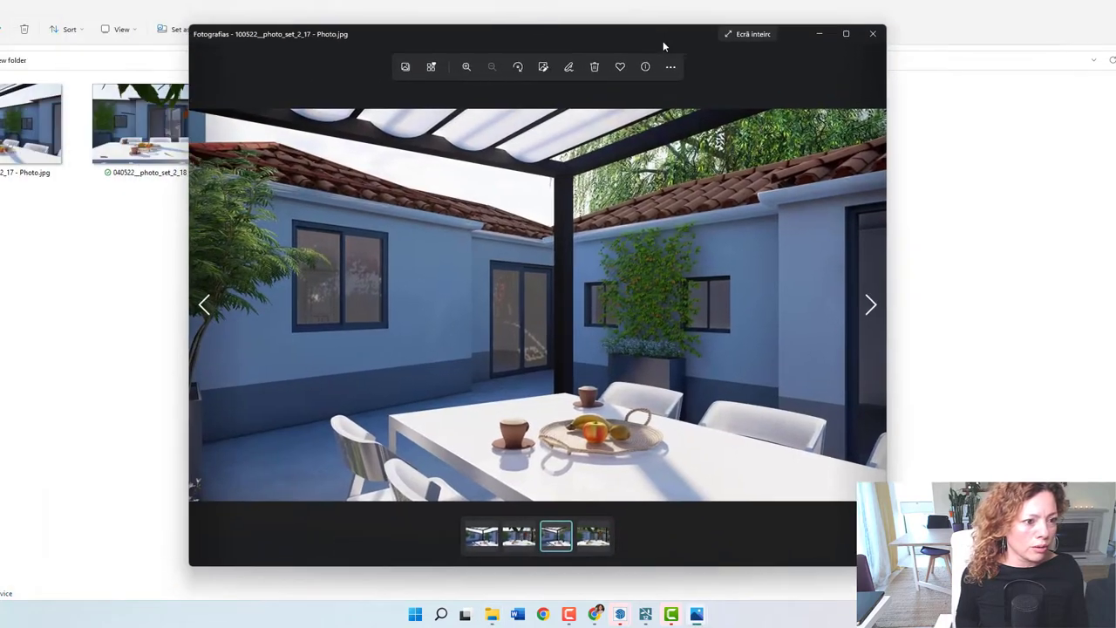
left_click_drag(663, 46, 982, 61)
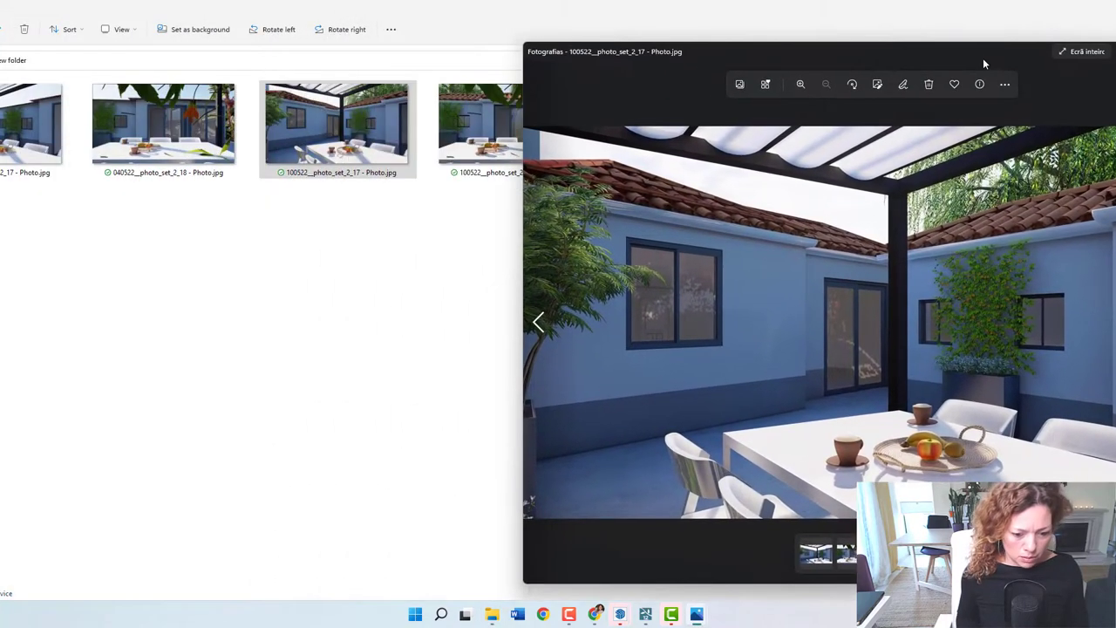
mouse_move(686, 615)
left_click(695, 562)
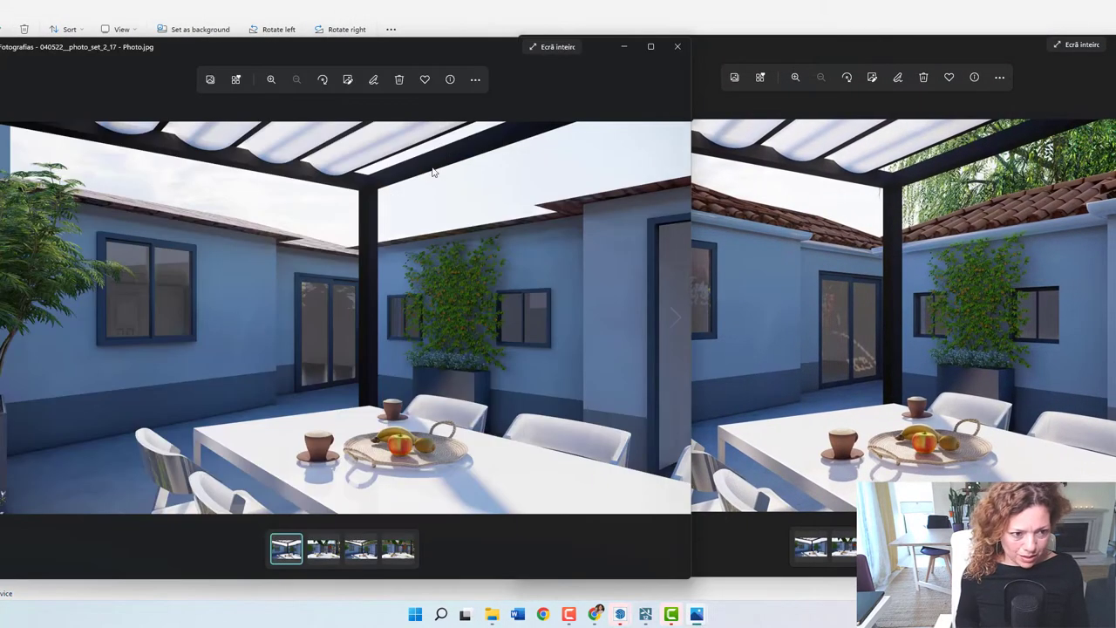
left_click_drag(431, 52, 313, 50)
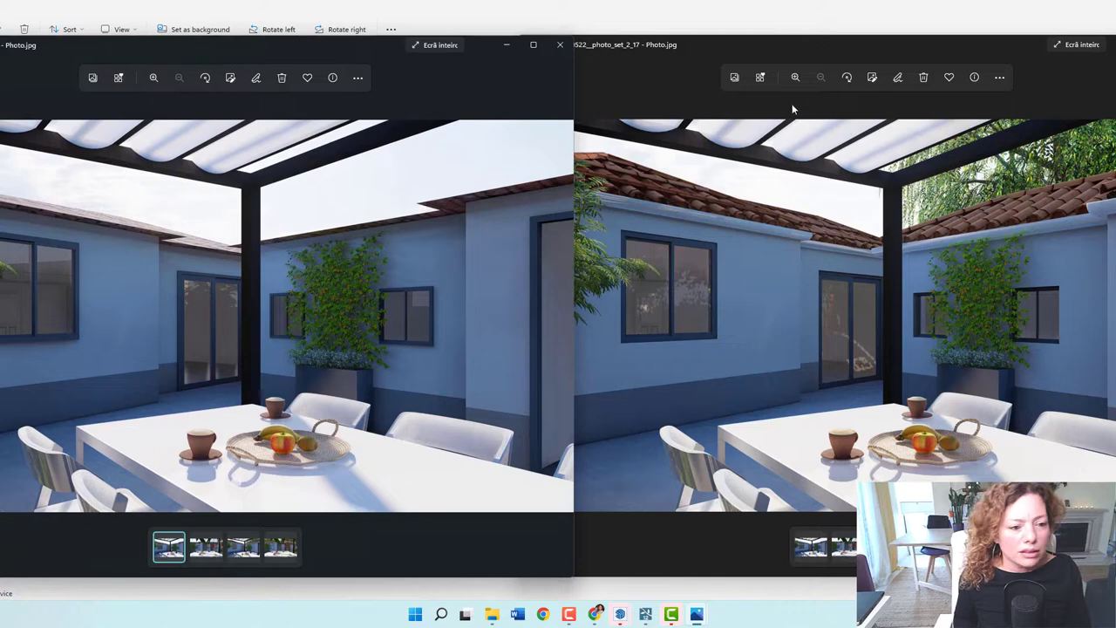
Step: Compare the roofs in the two photo_set_2_18 renders and return to the photo_set_2_17 view
left_click(558, 318)
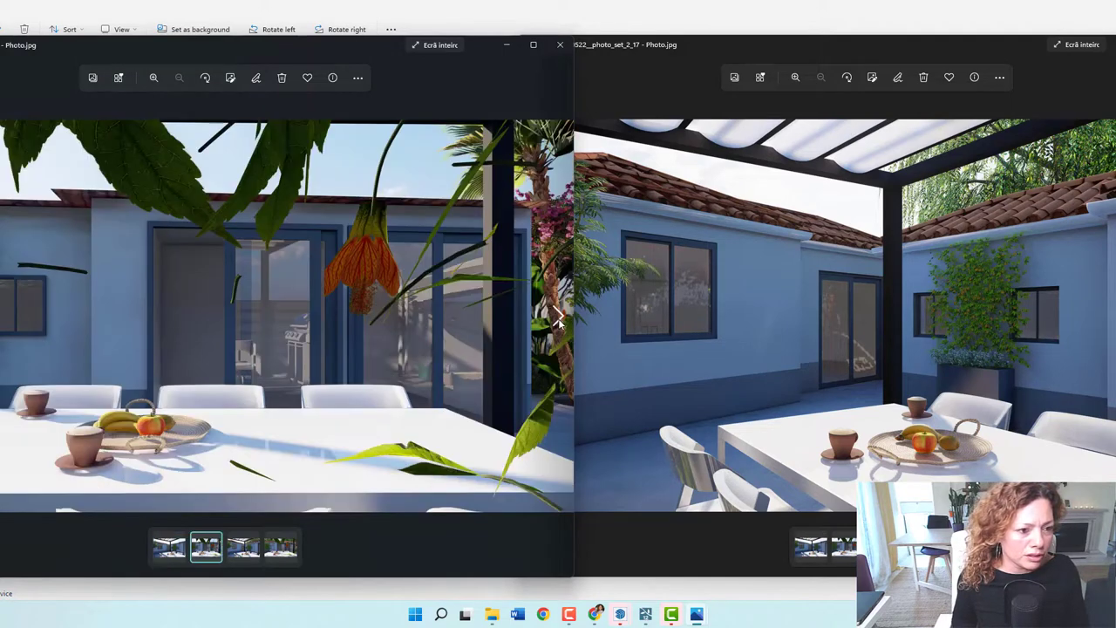
left_click(1115, 318)
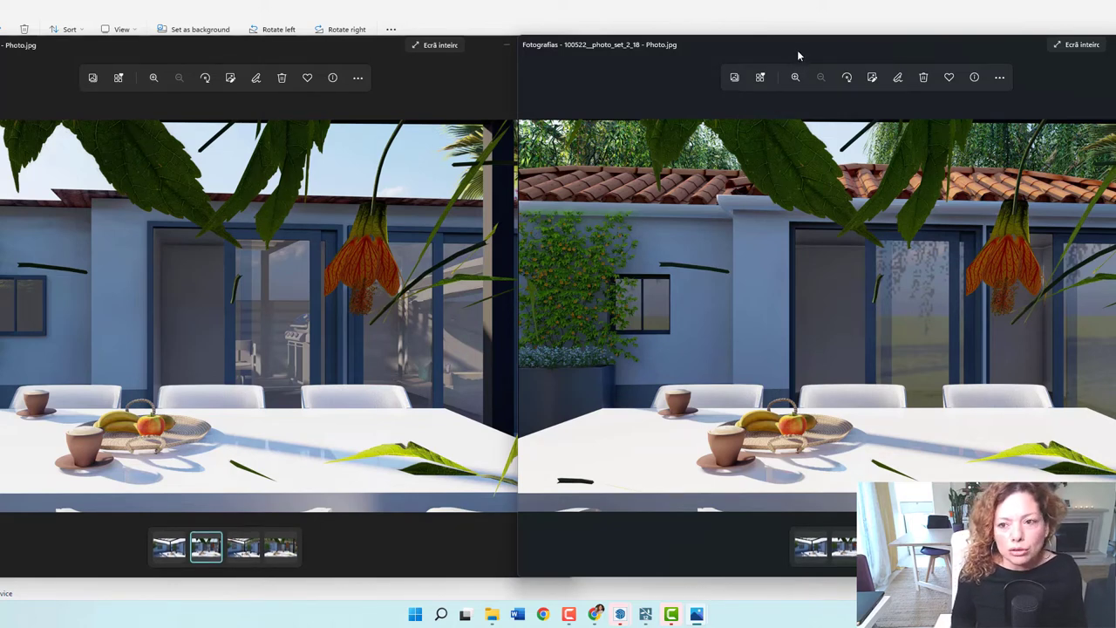
left_click_drag(803, 48, 782, 57)
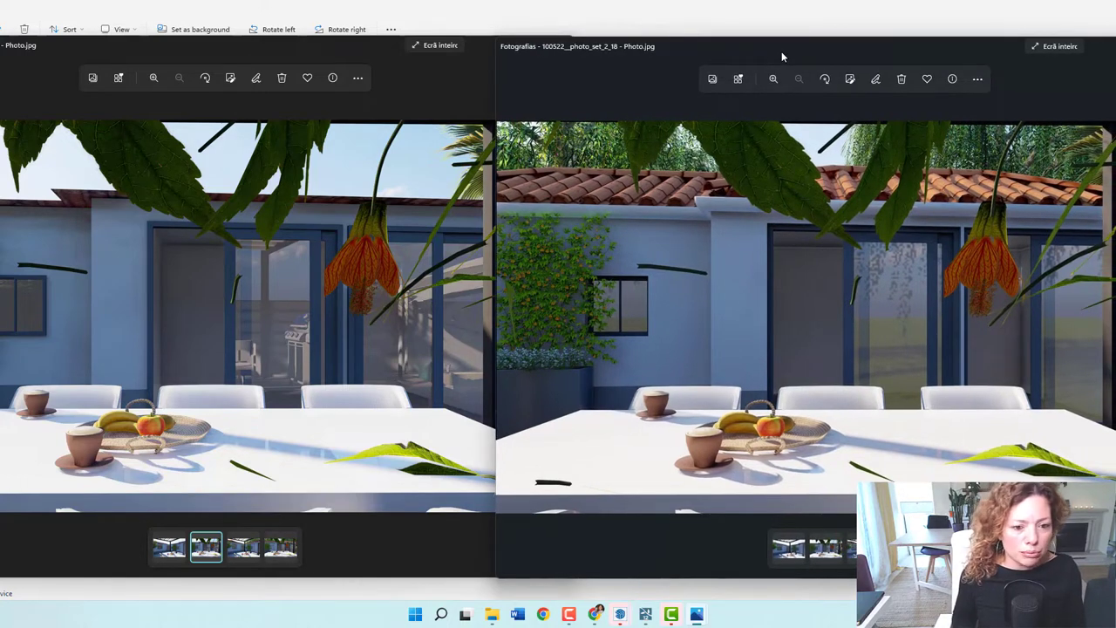
left_click(508, 319)
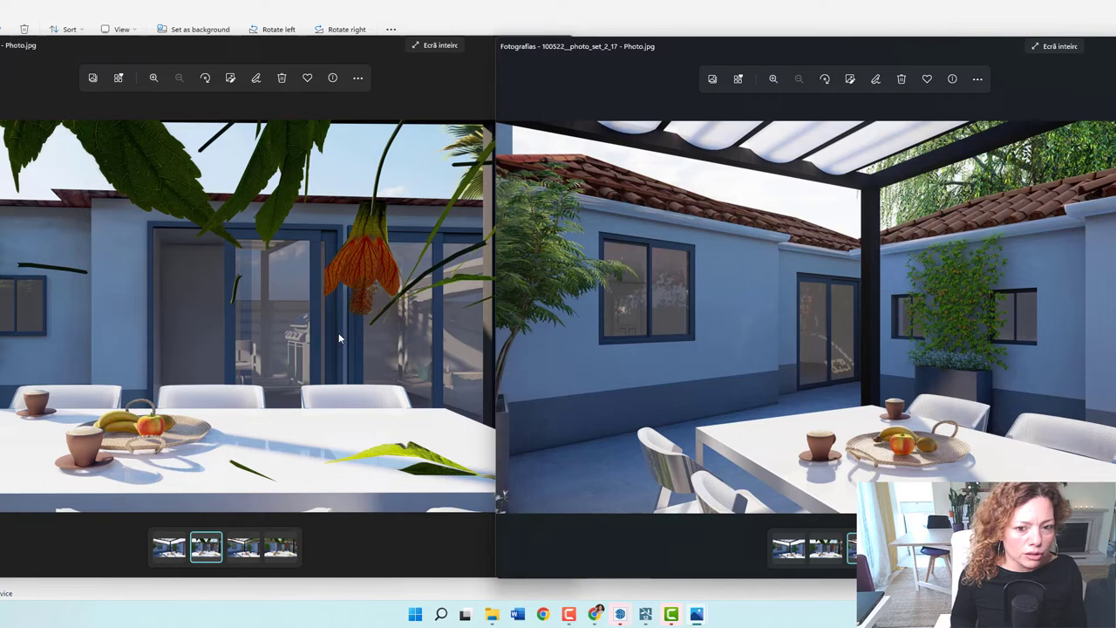
left_click(23, 323)
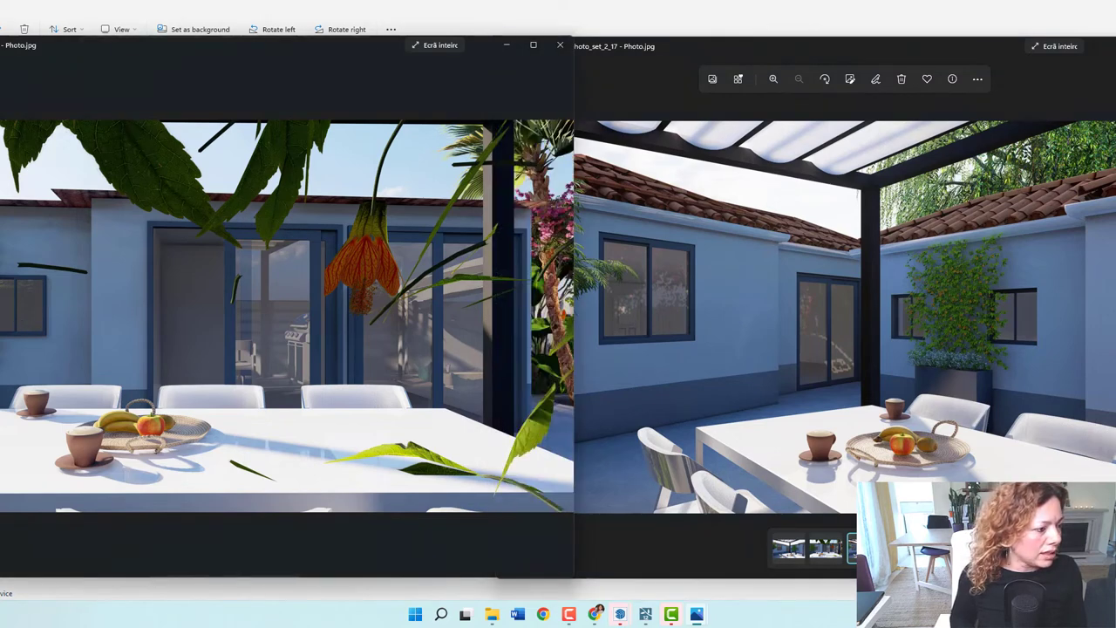
Step: Advance the older render to the matching pergola view and switch to the Lumion scene CGD_RW2022
key("Right")
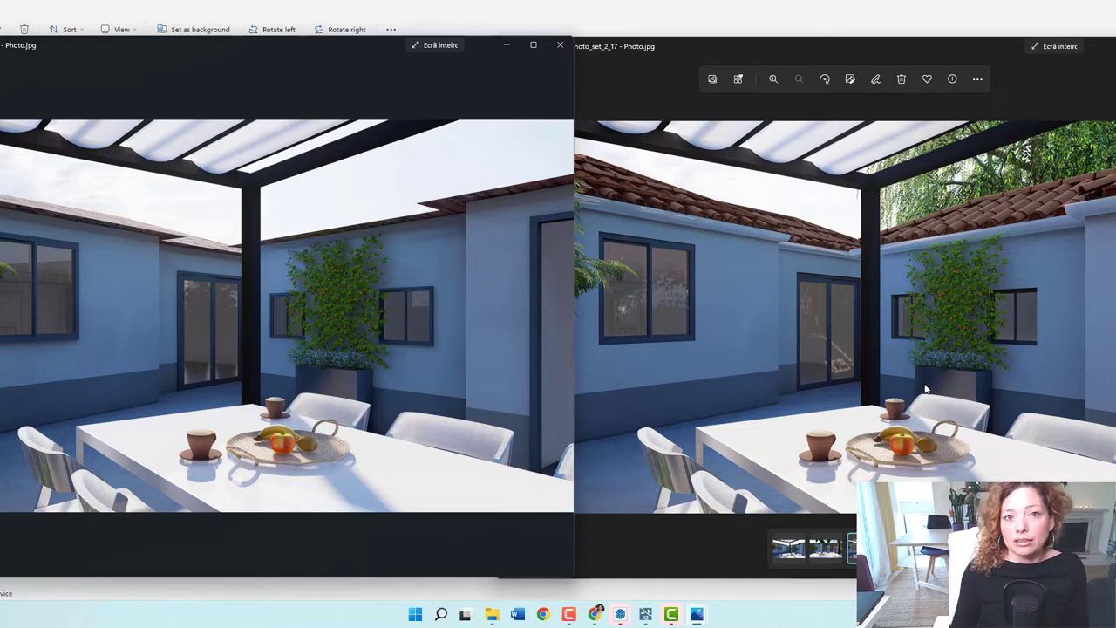
left_click(646, 615)
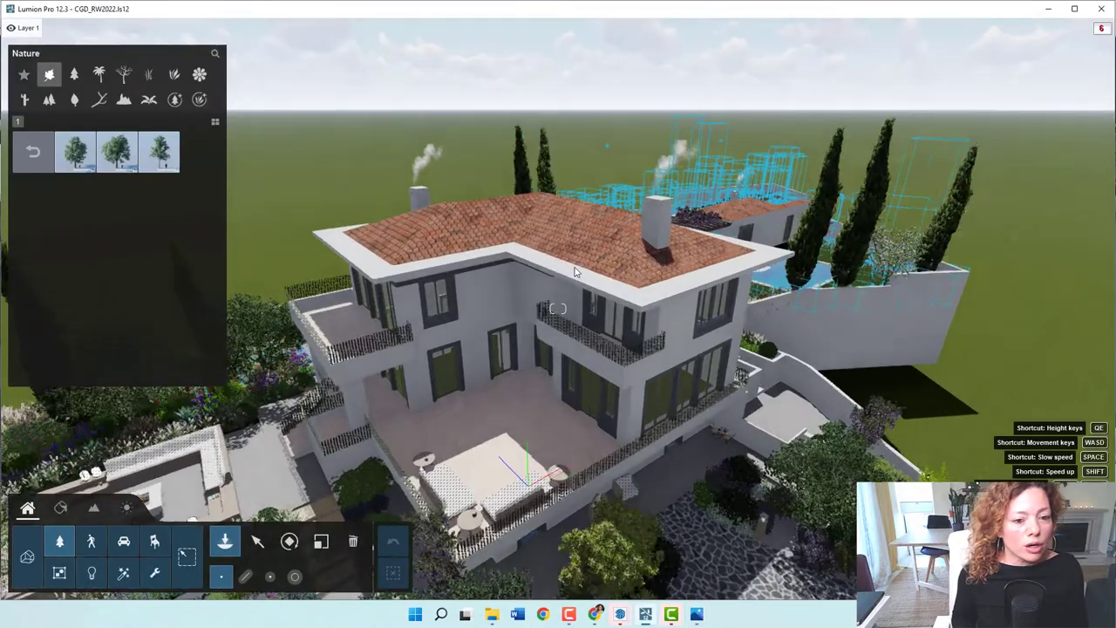
Step: Examine the main house's flat-textured tile roof up close and from opposite sides
scroll(575, 335, "up", 2)
right_click_drag(564, 340, 689, 266)
key("w")
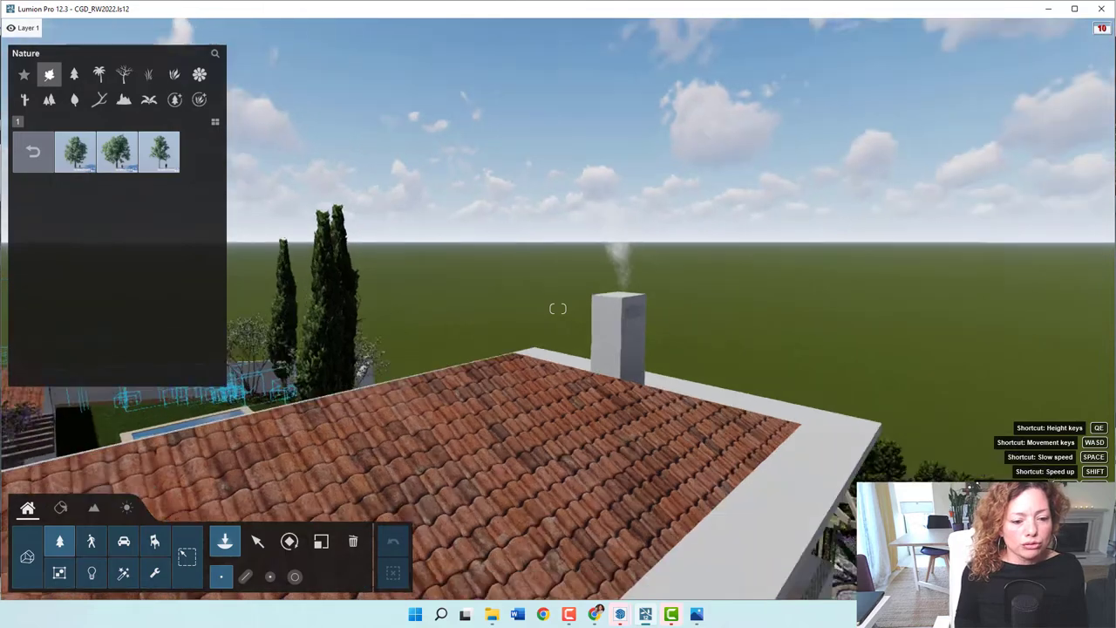
key("s")
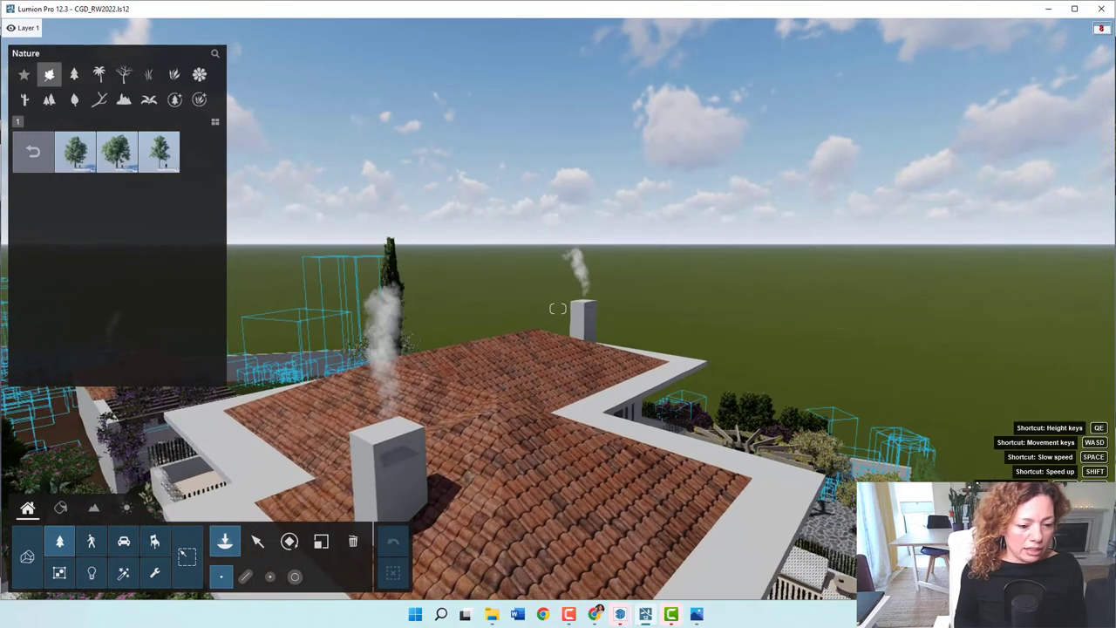
right_click_drag(559, 309, 506, 347)
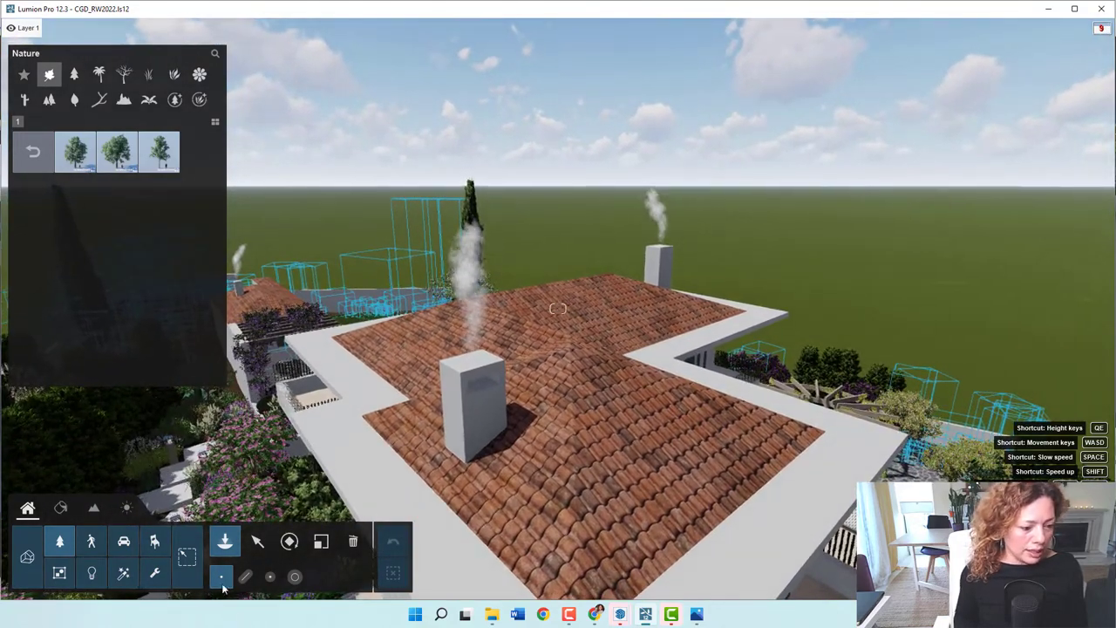
Step: Activate object selection and inspect the main house's detailed roof tiles, ridges and hips from above
left_click(257, 542)
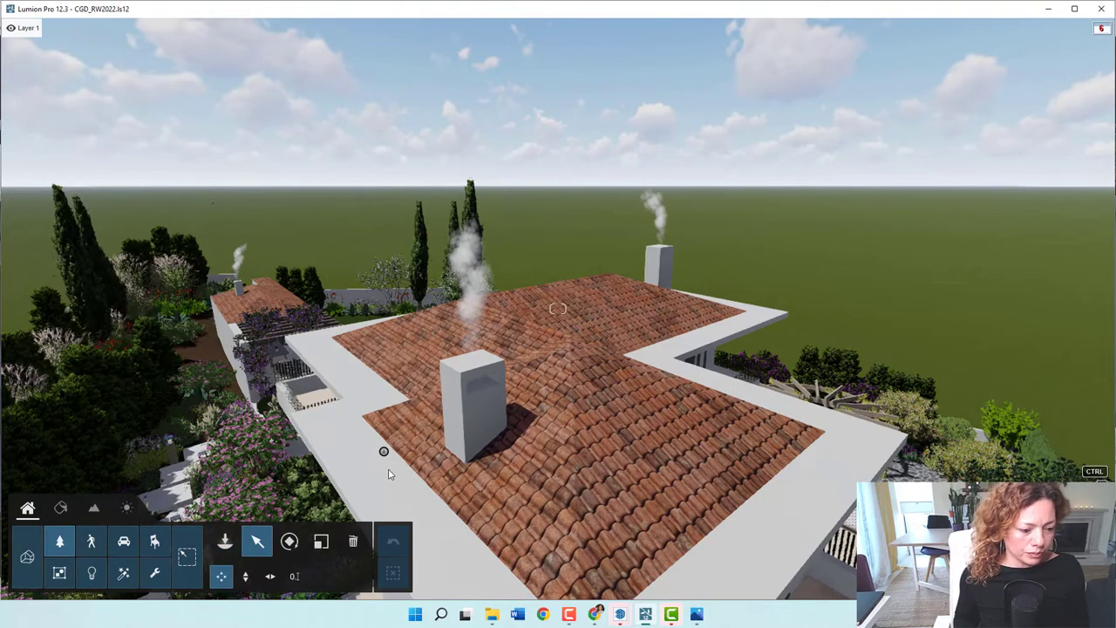
key("s")
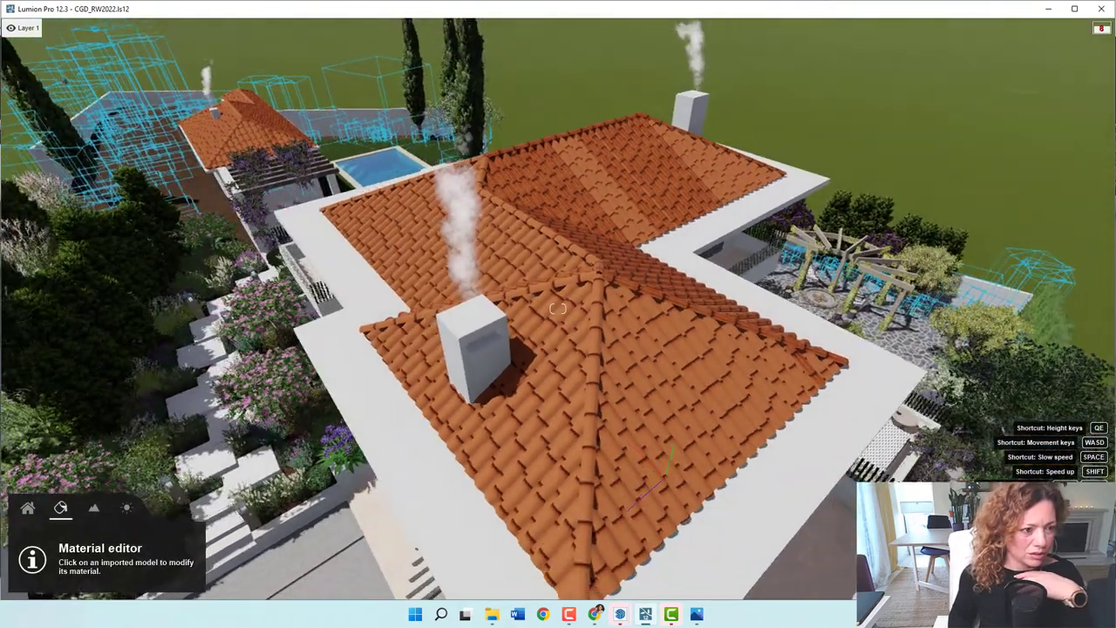
right_click_drag(558, 308, 676, 269)
key("w")
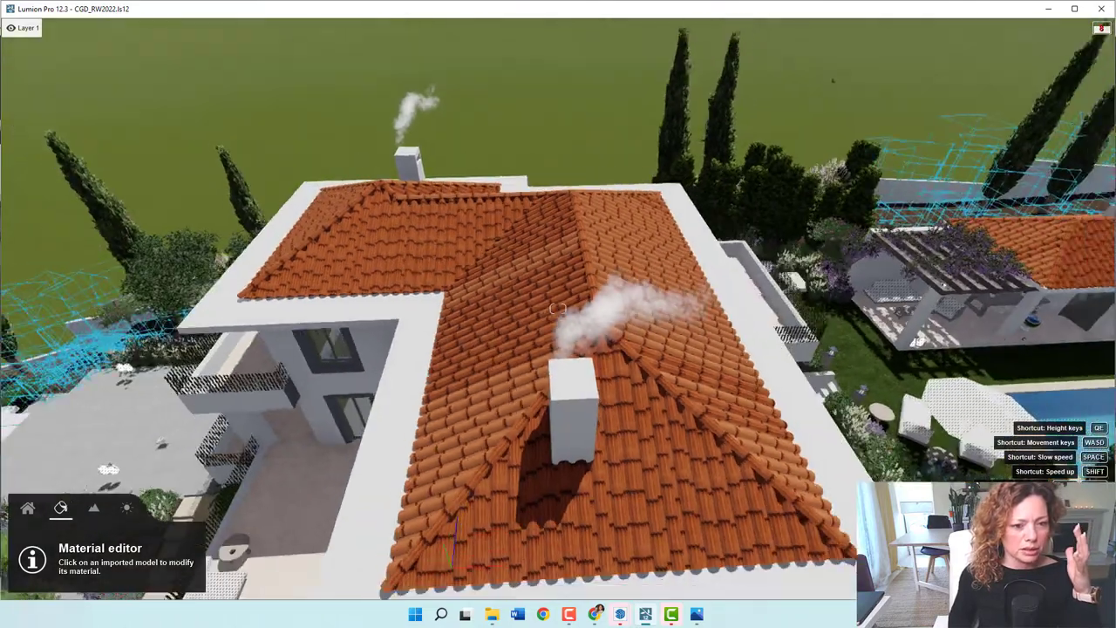
Step: Fly over to the pool building and inspect its detailed tile roof and eaves up close
right_click_drag(558, 309, 397, 239)
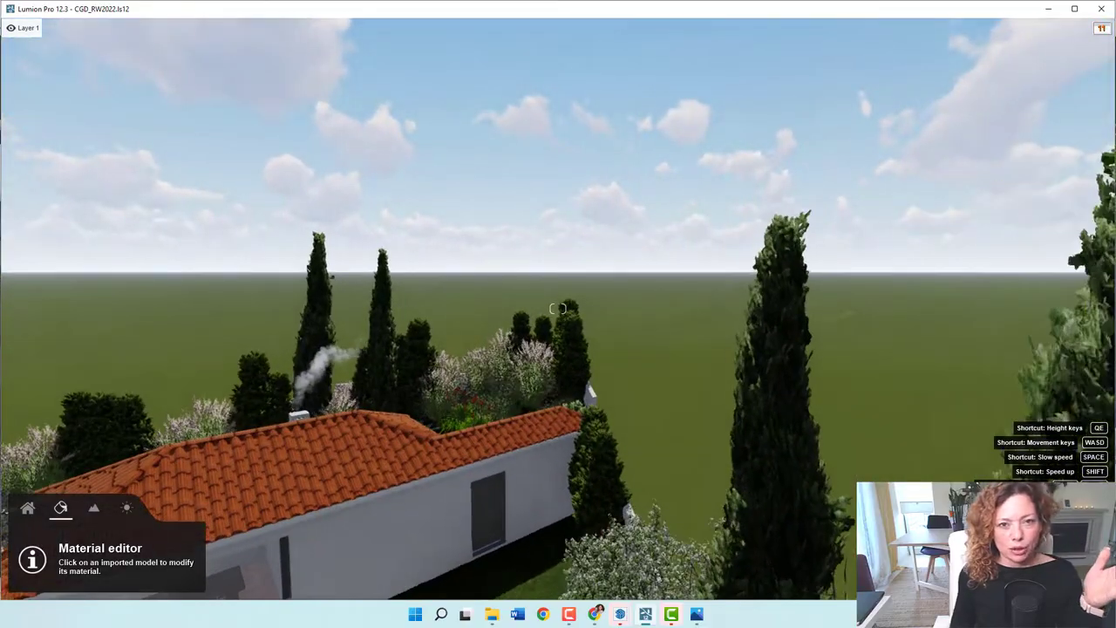
key("w")
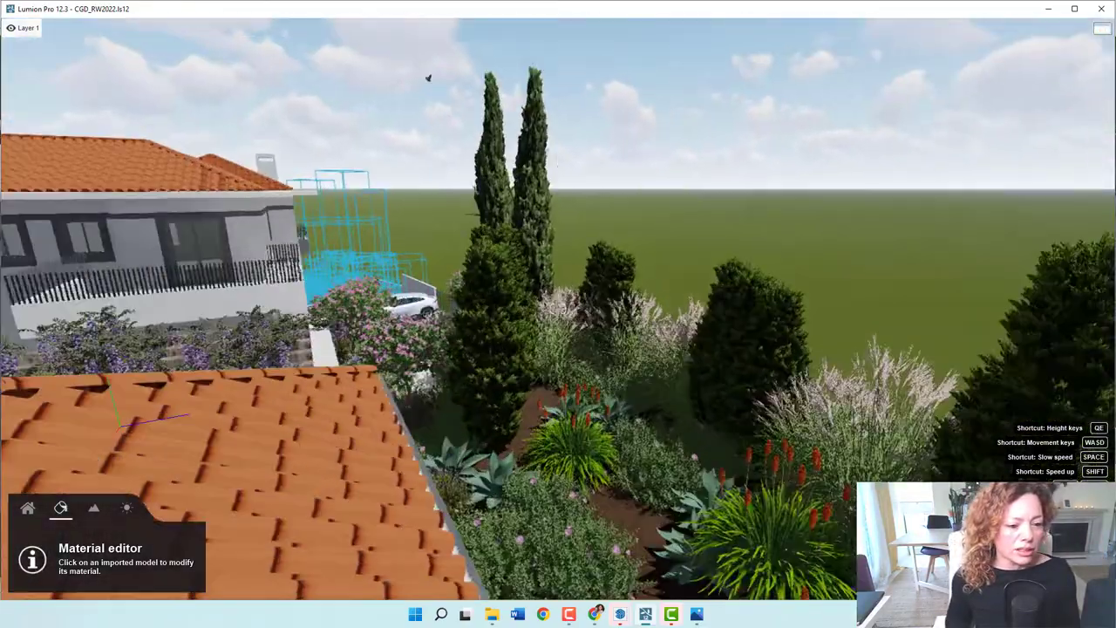
key("w")
right_click_drag(558, 308, 419, 231)
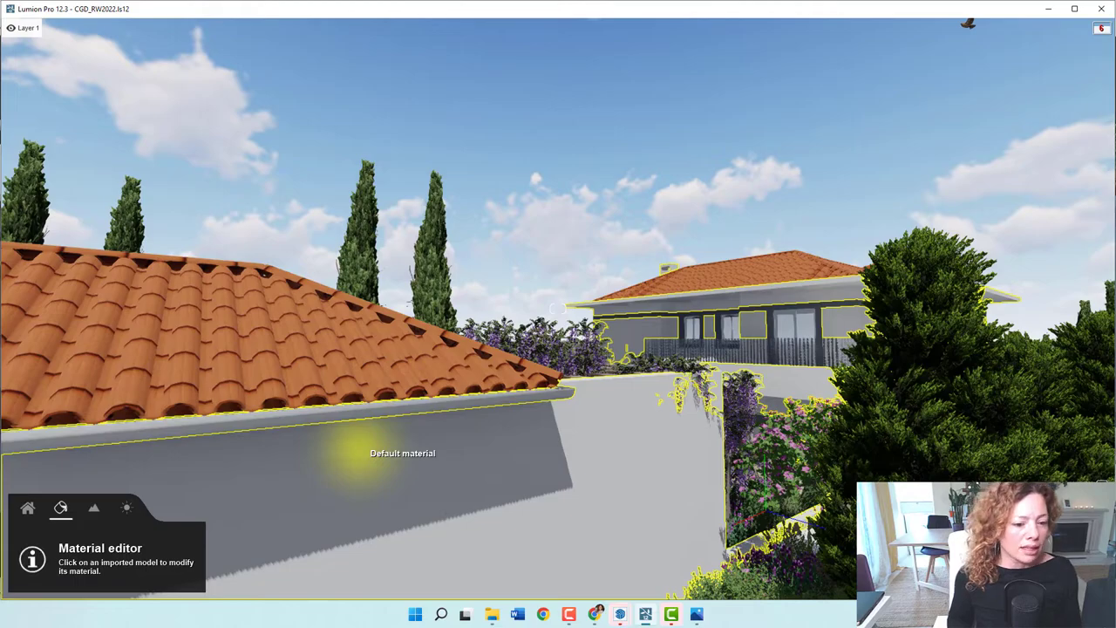
Step: Return to the main house and review its detailed tile roof from the terrace side with the whole building in view
right_click_drag(359, 451, 502, 485)
key("w")
key("w")
key("w")
key("s")
key("w")
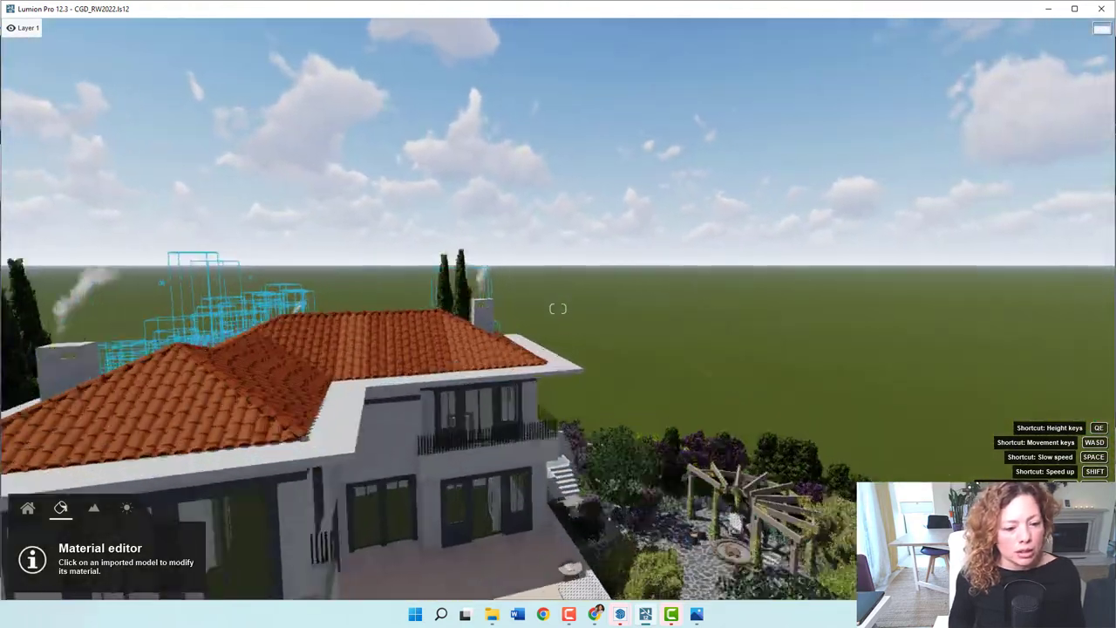
right_click_drag(558, 308, 558, 308)
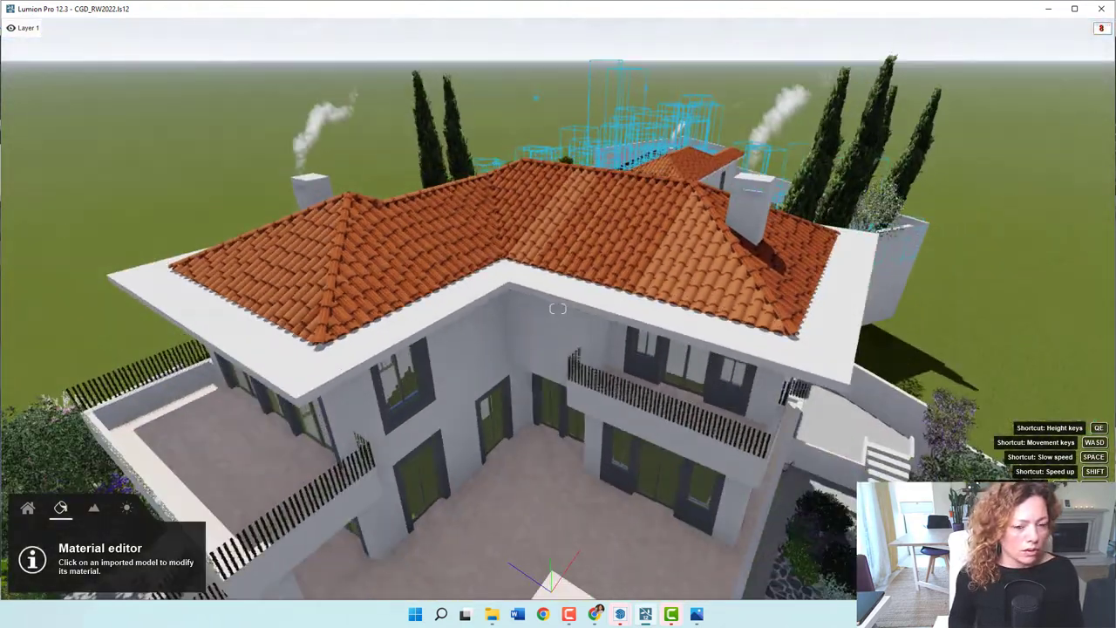
key("s")
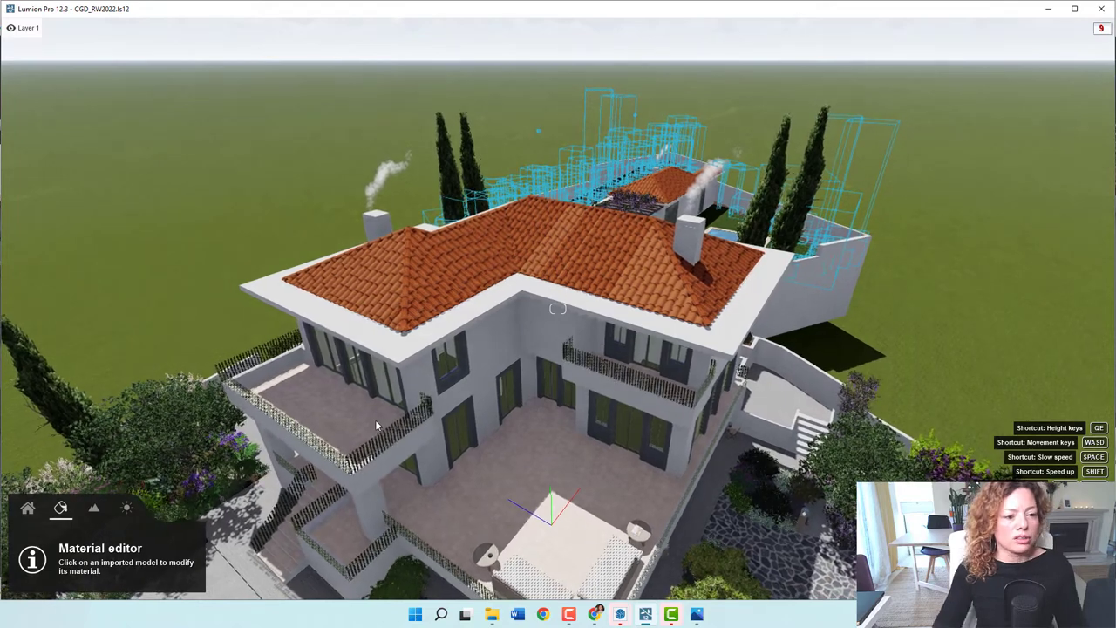